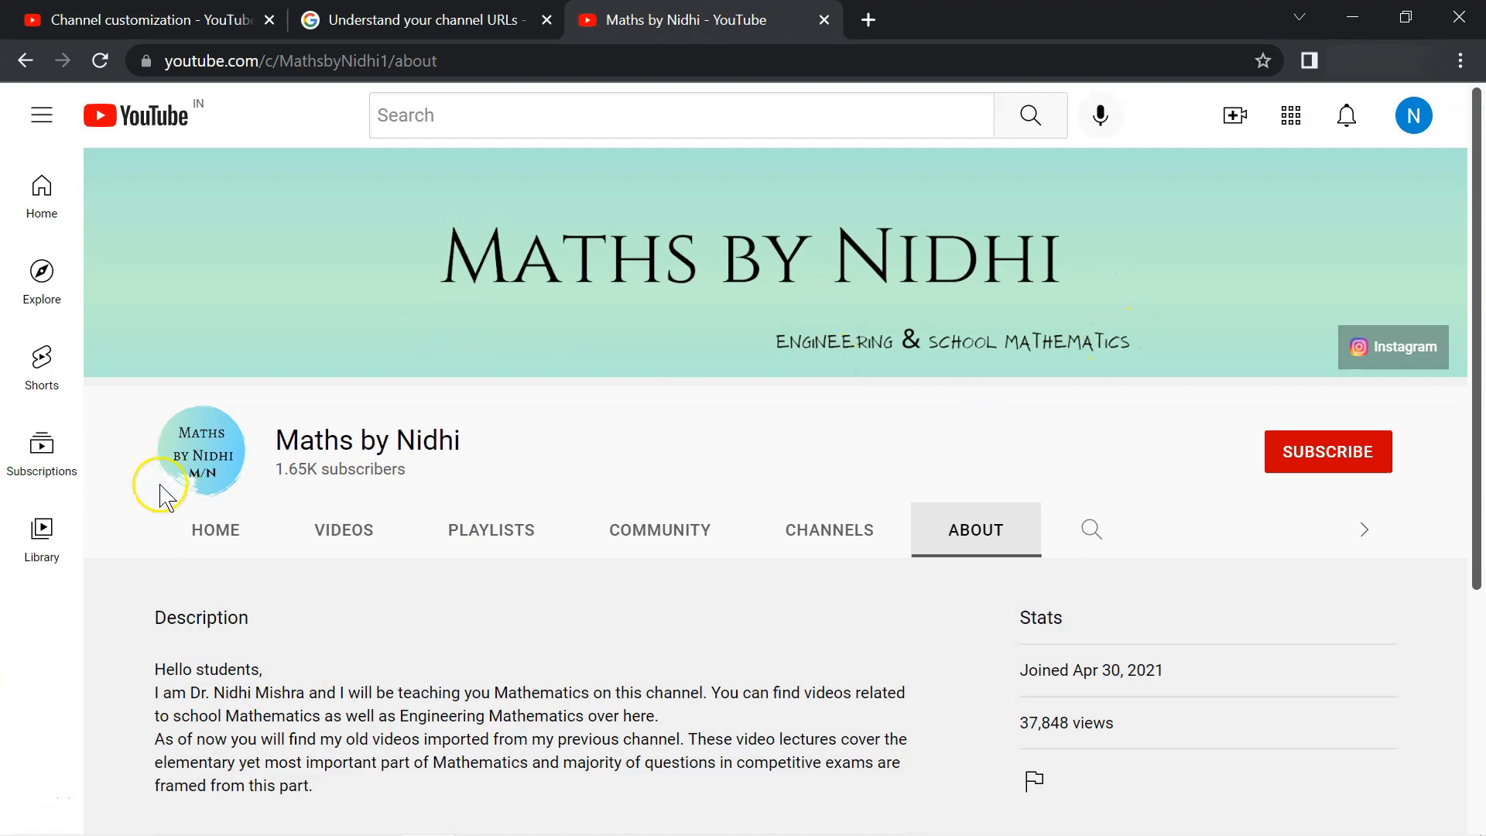
Step: Review the description, details and links on the Maths by Nidhi channel's About page
{"action": "scroll", "coordinate": [920, 592], "scroll_direction": "down", "scroll_amount": 1}
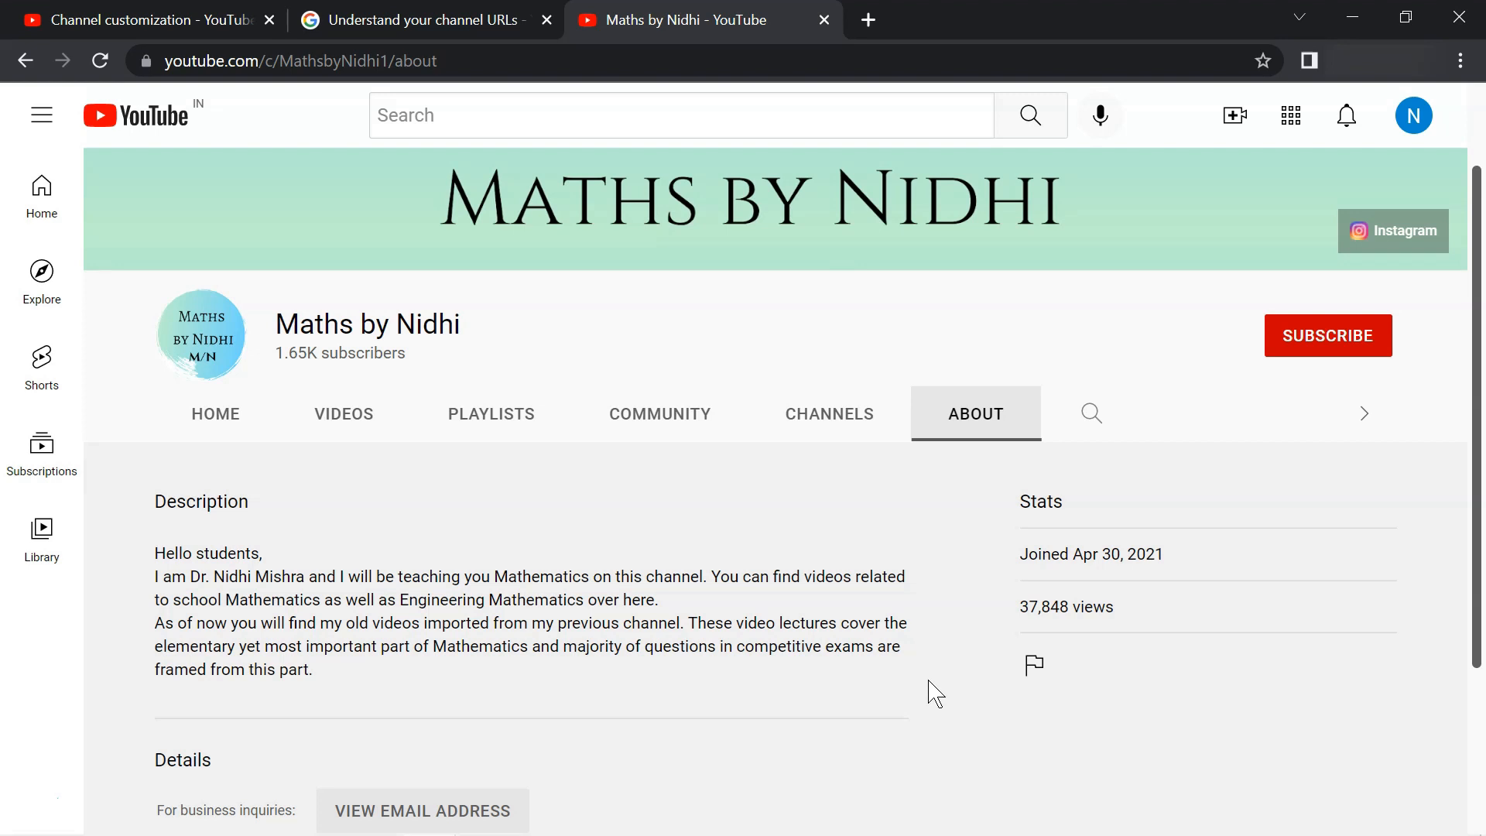
{"action": "scroll", "coordinate": [935, 693], "scroll_direction": "down", "scroll_amount": 3}
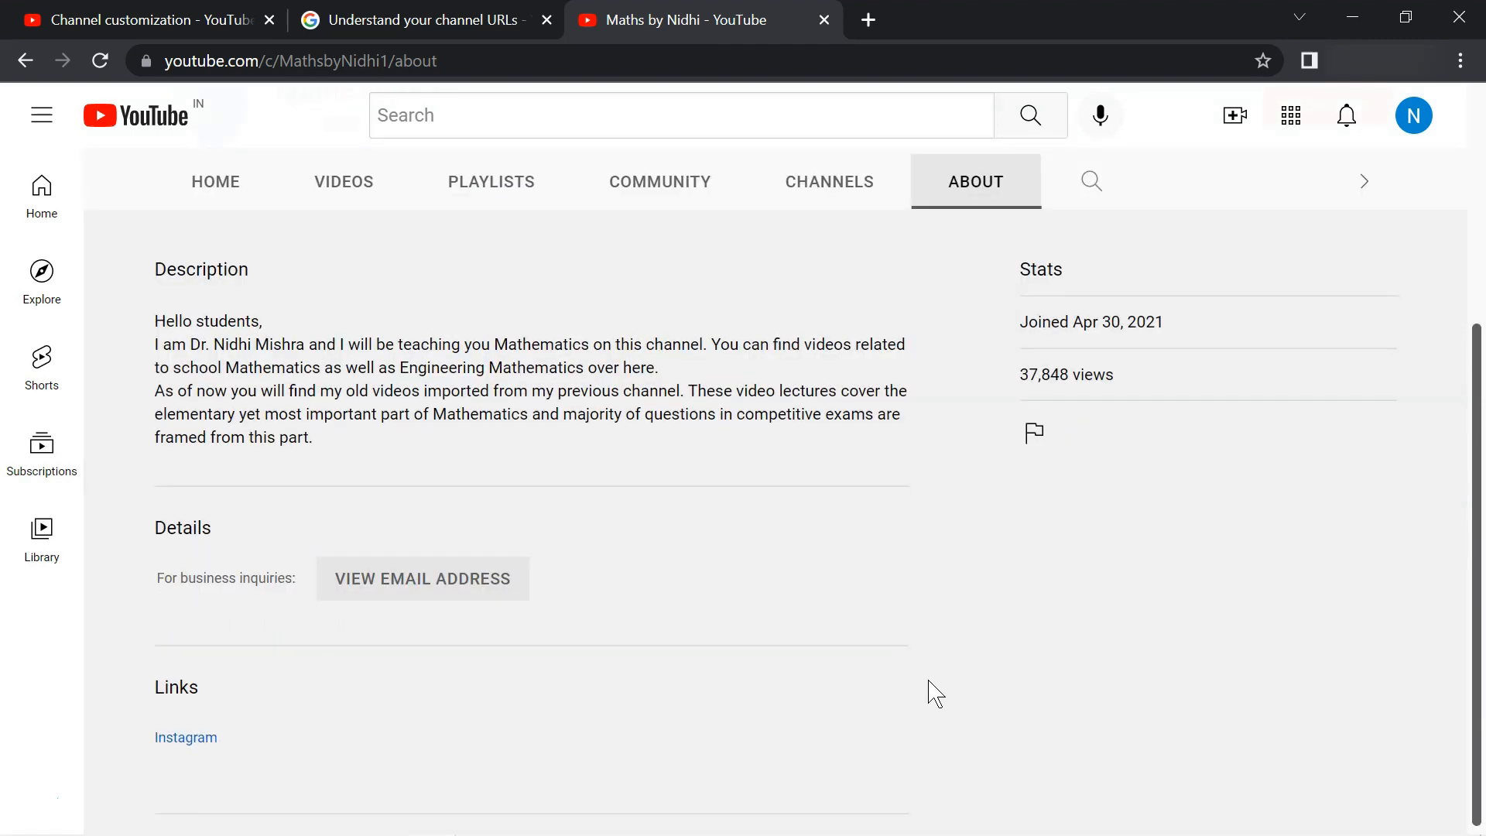
{"action": "key", "text": "ctrl+w"}
{"action": "key", "text": "ctrl+w"}
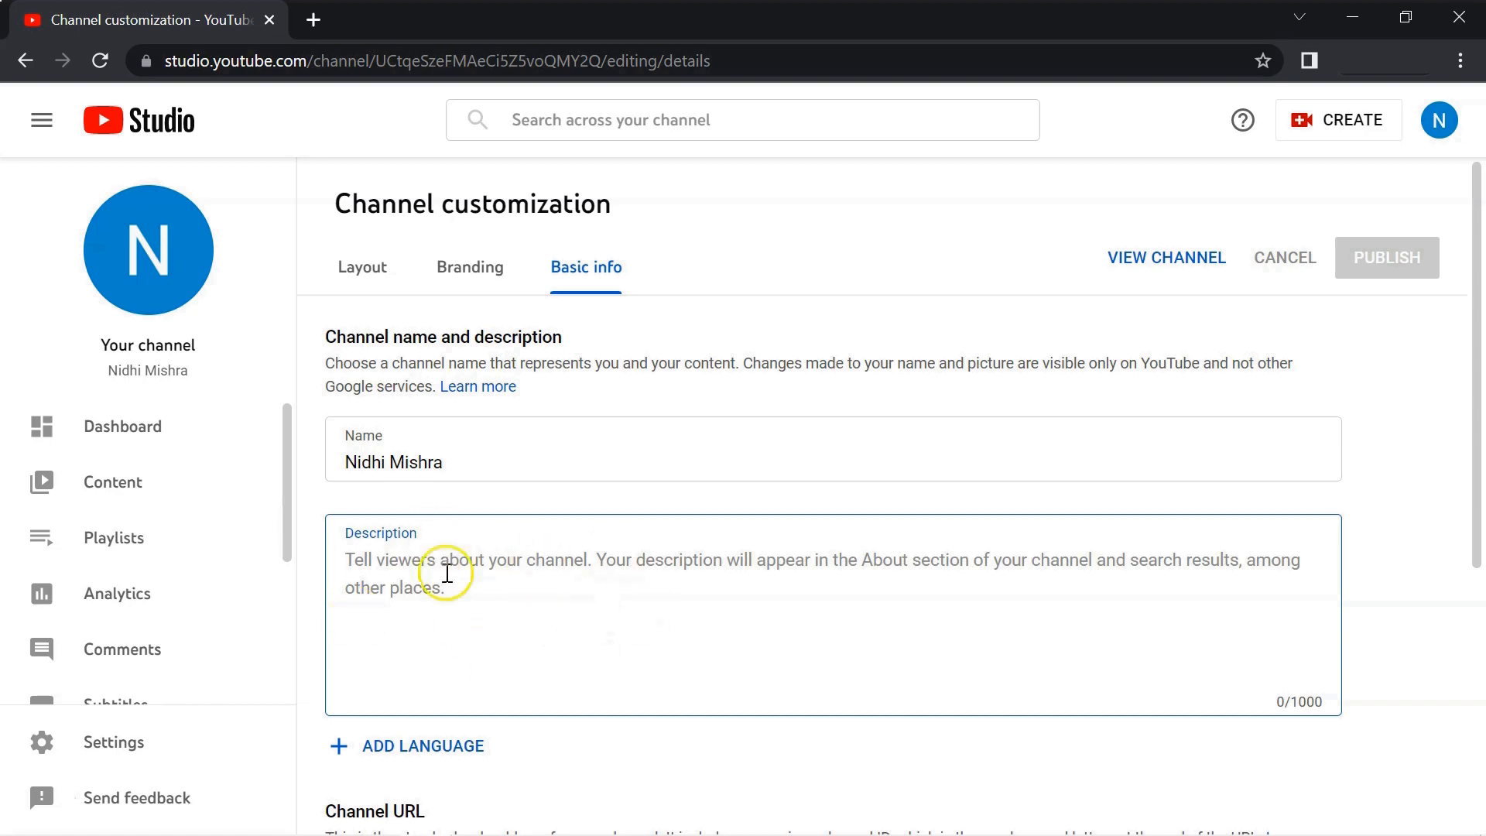
Step: Review the description, language and channel URL settings, comparing the URL with the Maths by Nidhi channel's address and the channel URL help page
{"action": "scroll", "coordinate": [606, 683], "scroll_direction": "down", "scroll_amount": 3}
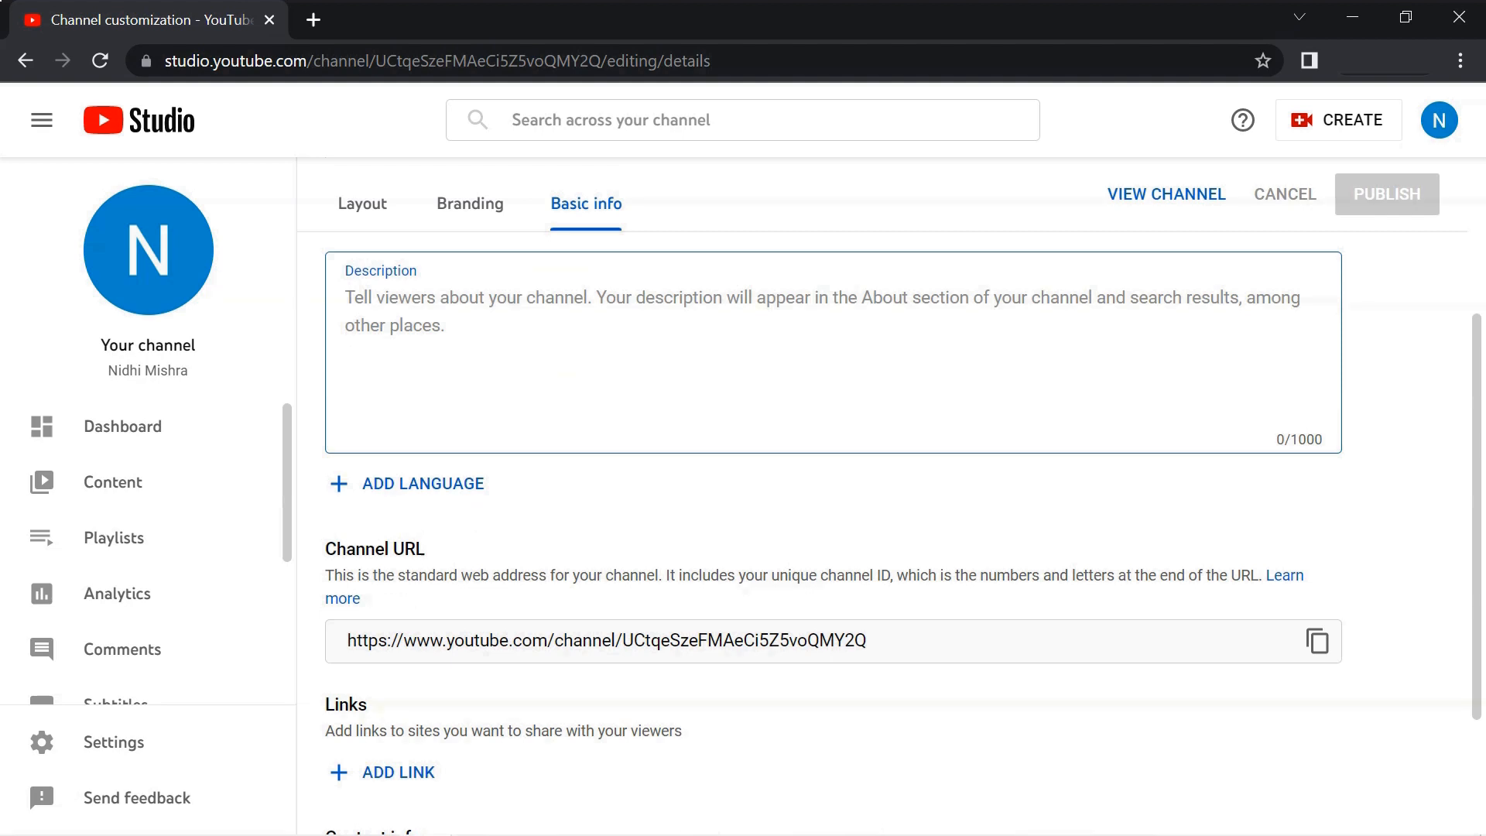
{"action": "key", "text": "Tab"}
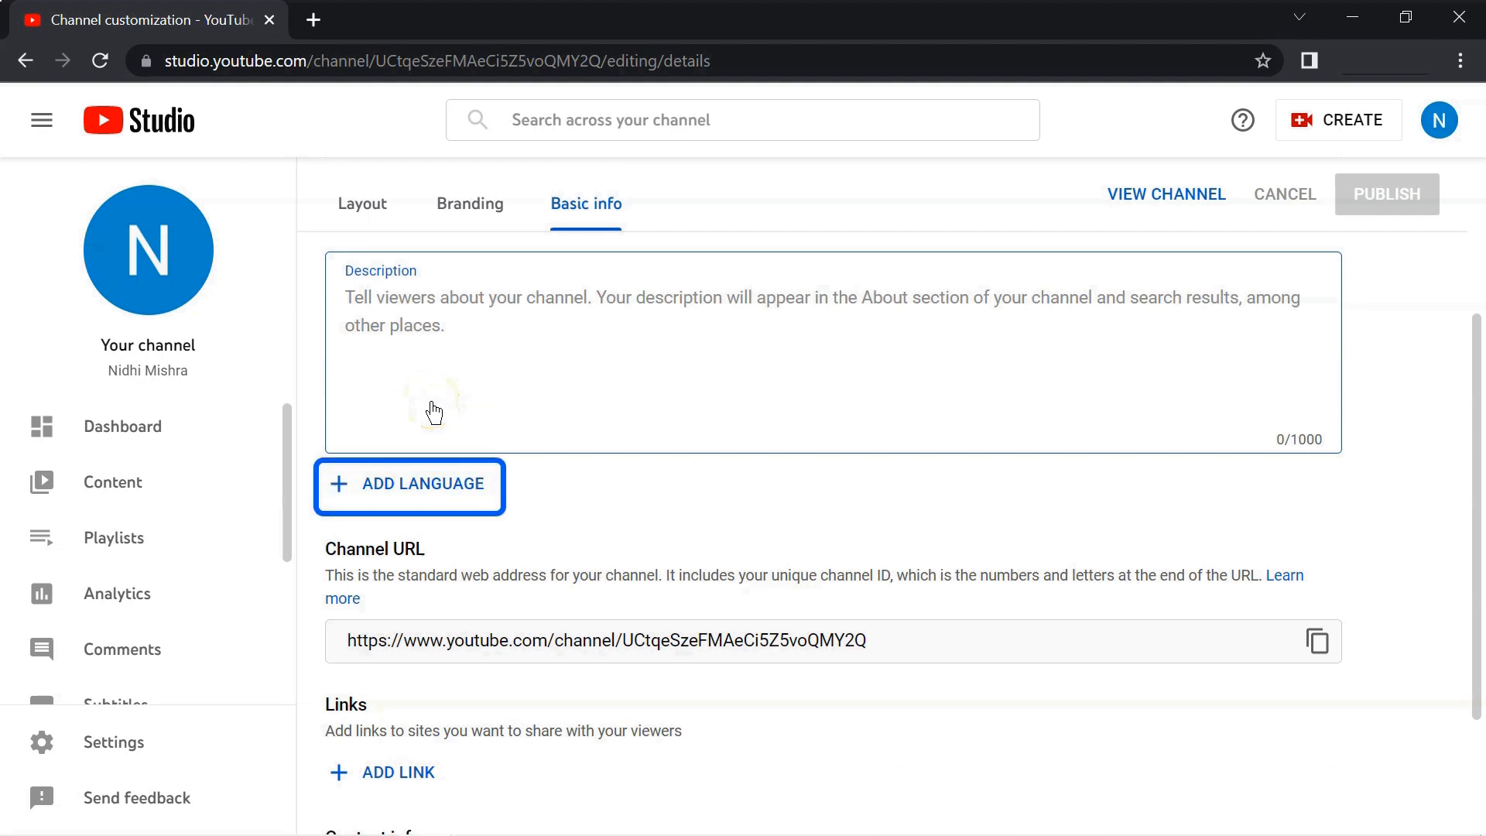
{"action": "left_click", "coordinate": [395, 402]}
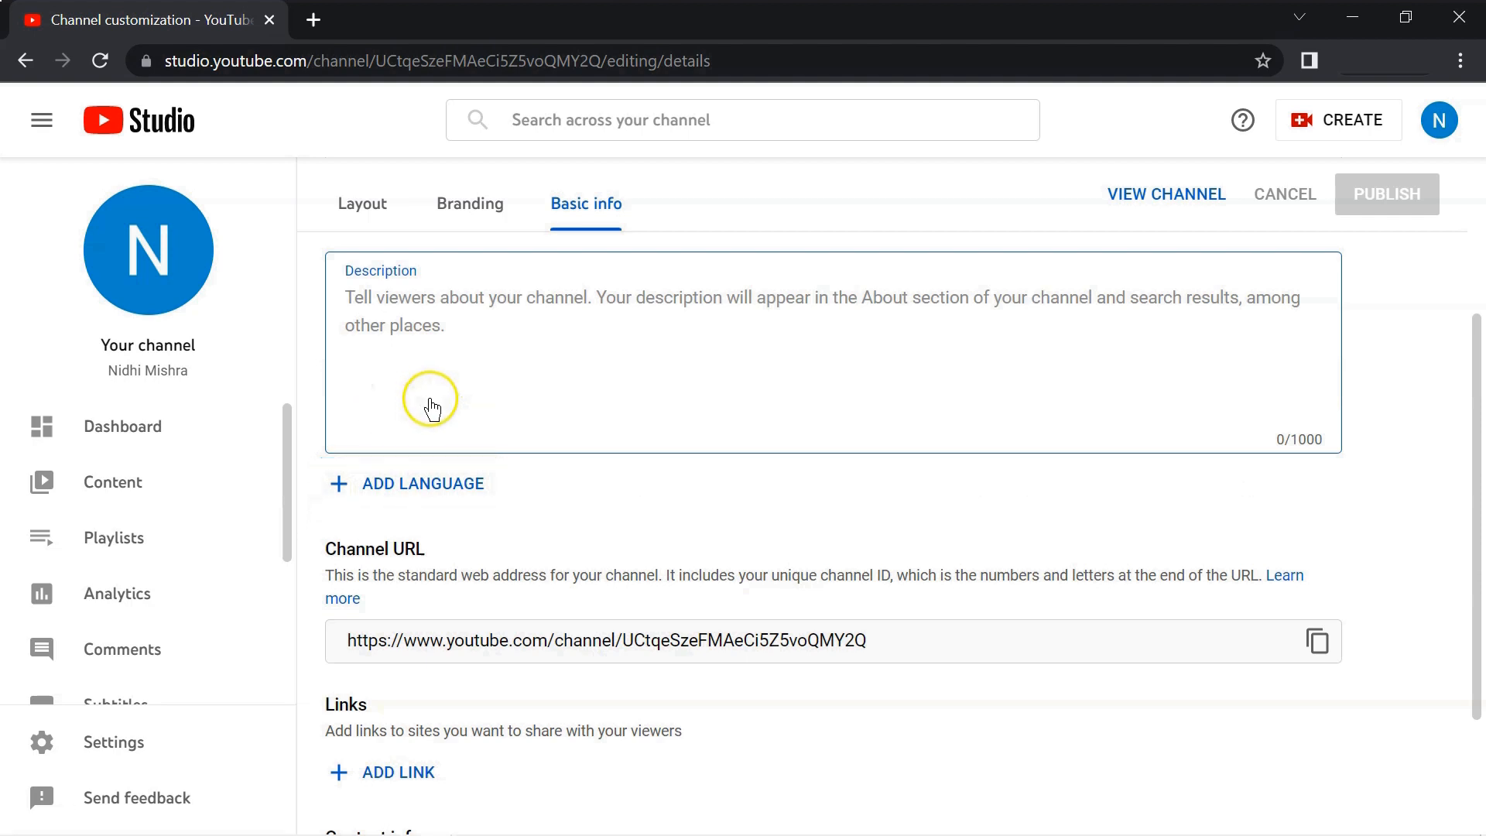
{"action": "scroll", "coordinate": [429, 434], "scroll_direction": "down", "scroll_amount": 1}
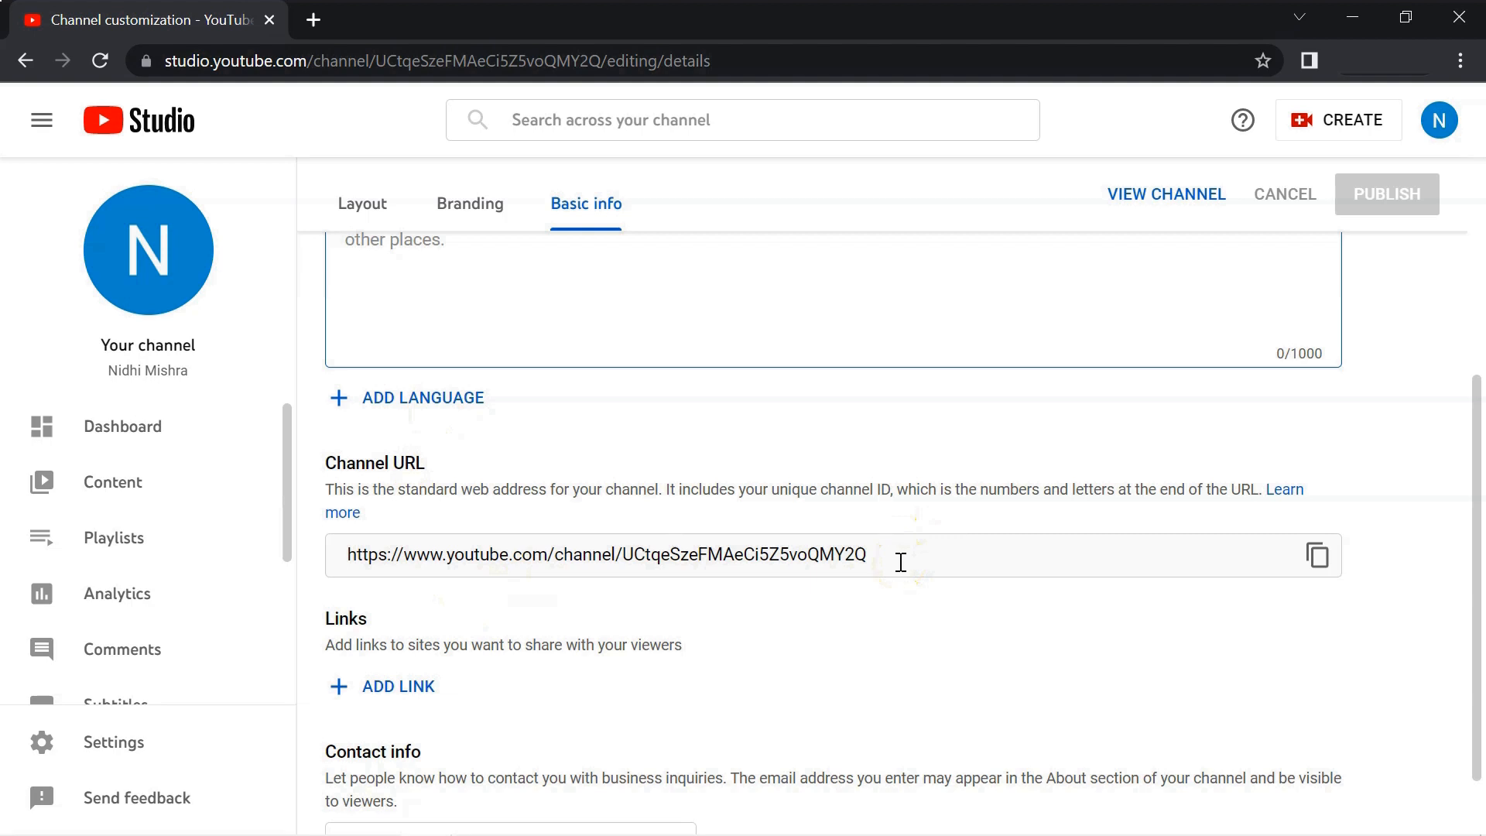
{"action": "scroll", "coordinate": [900, 563], "scroll_direction": "down", "scroll_amount": 1}
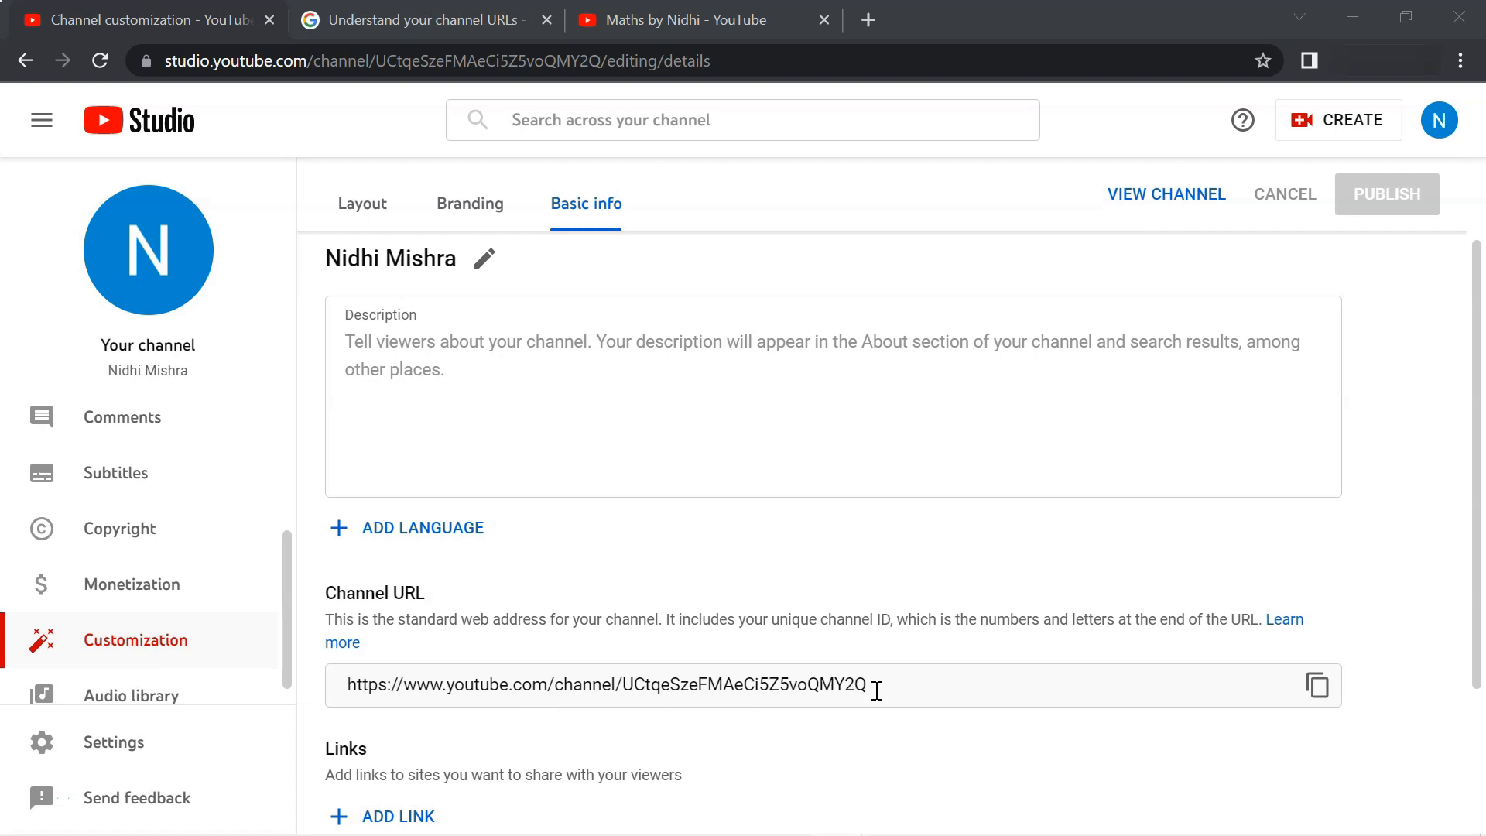
{"action": "left_click", "coordinate": [649, 16]}
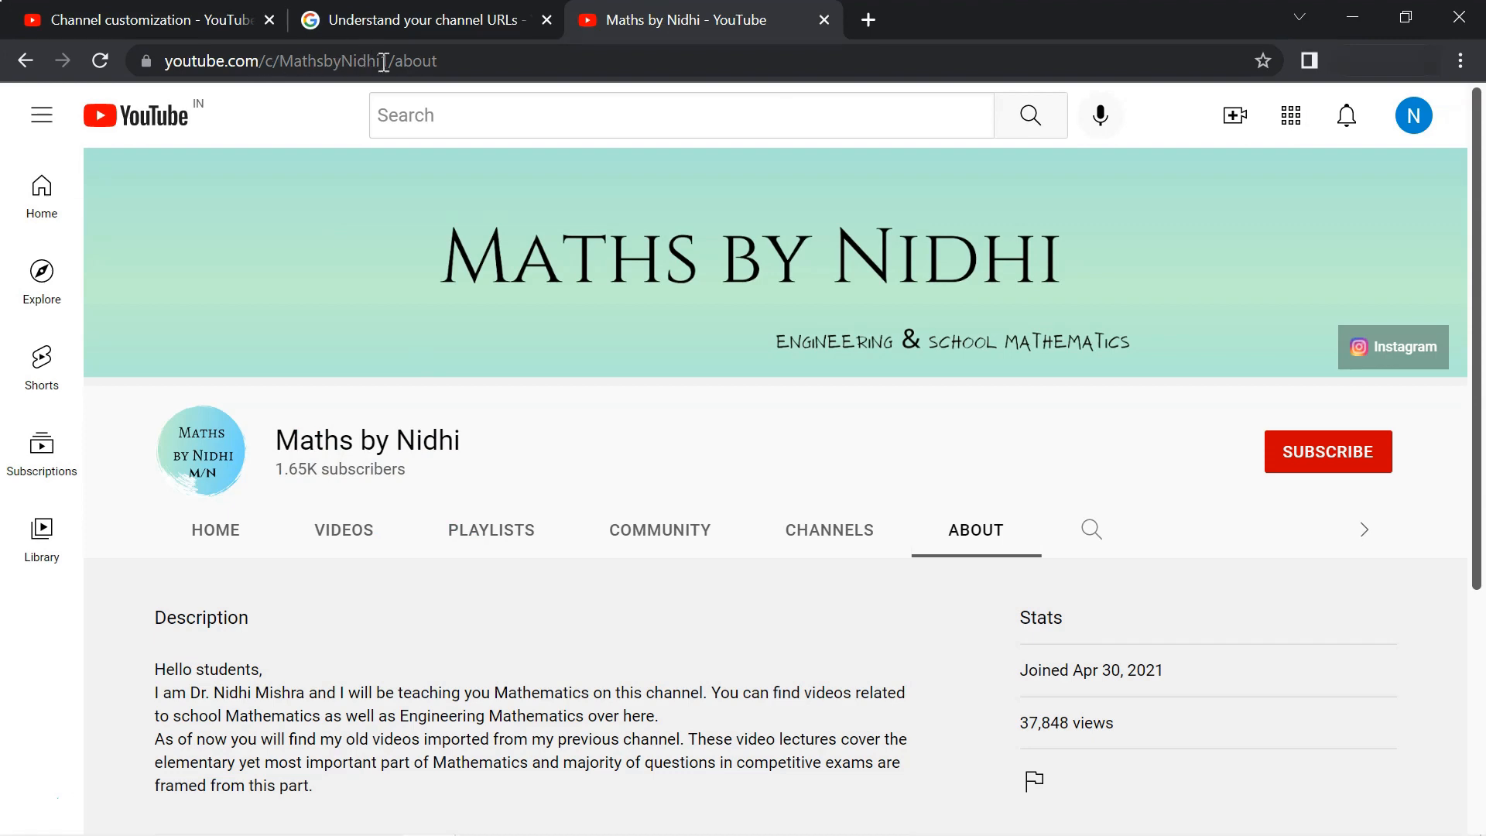
{"action": "left_click", "coordinate": [431, 20]}
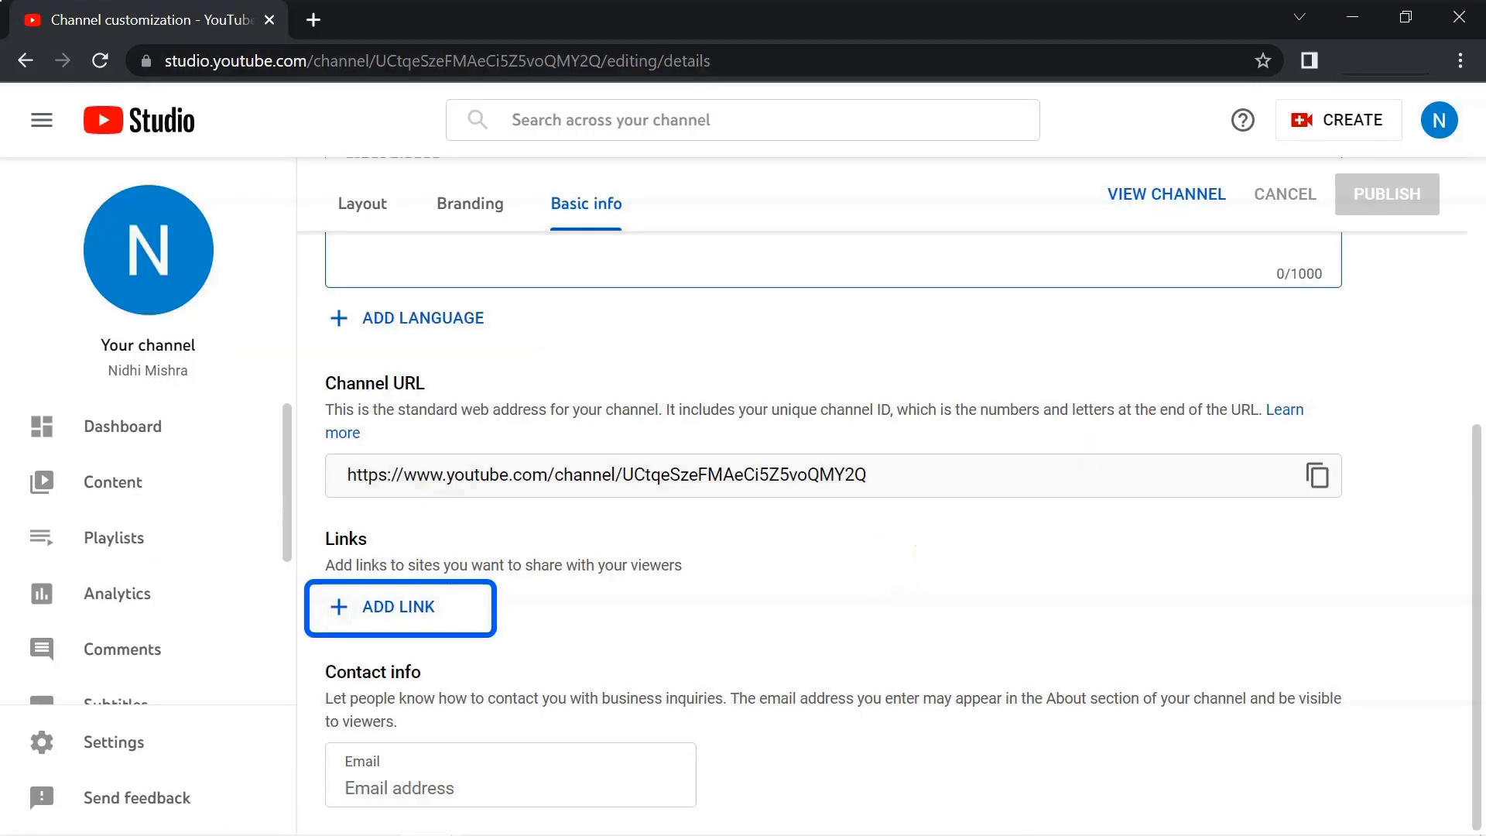
Step: Add a channel link titled "Instagram" with the Instagram profile URL and publish the change
{"action": "left_click", "coordinate": [317, 655]}
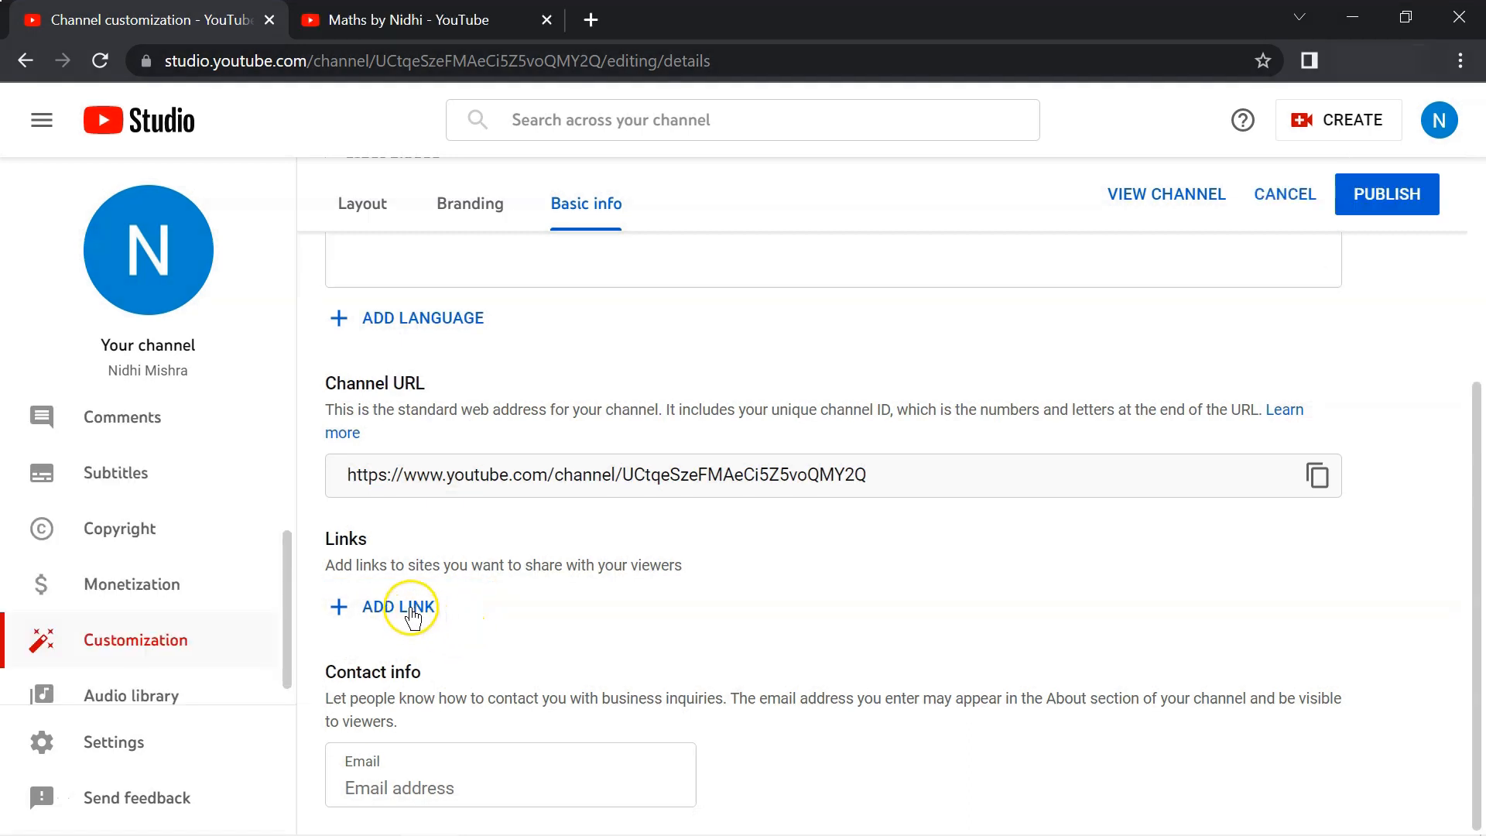
{"action": "left_click", "coordinate": [412, 607]}
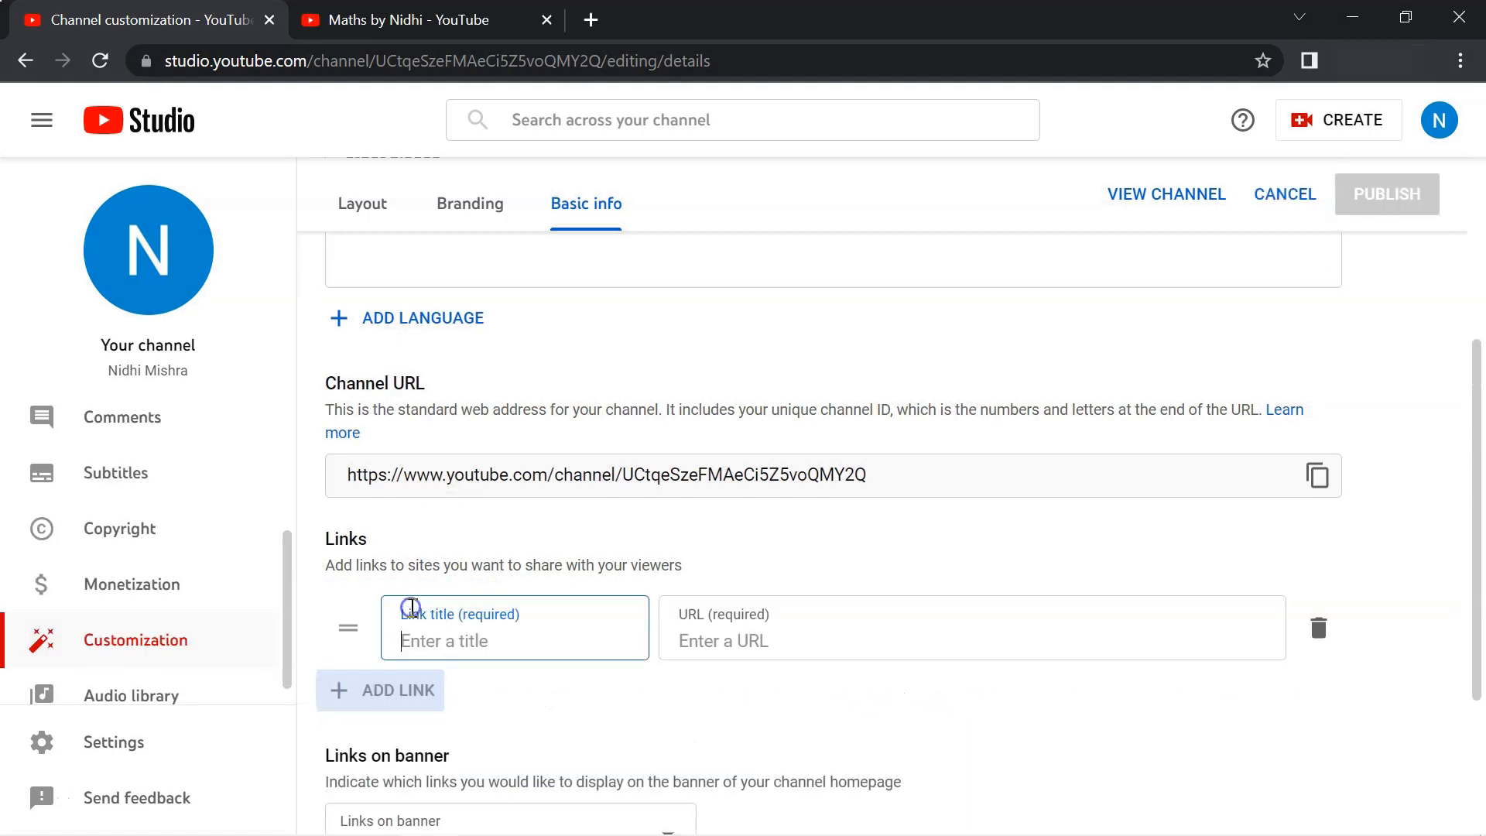
{"action": "type", "text": "Instagram"}
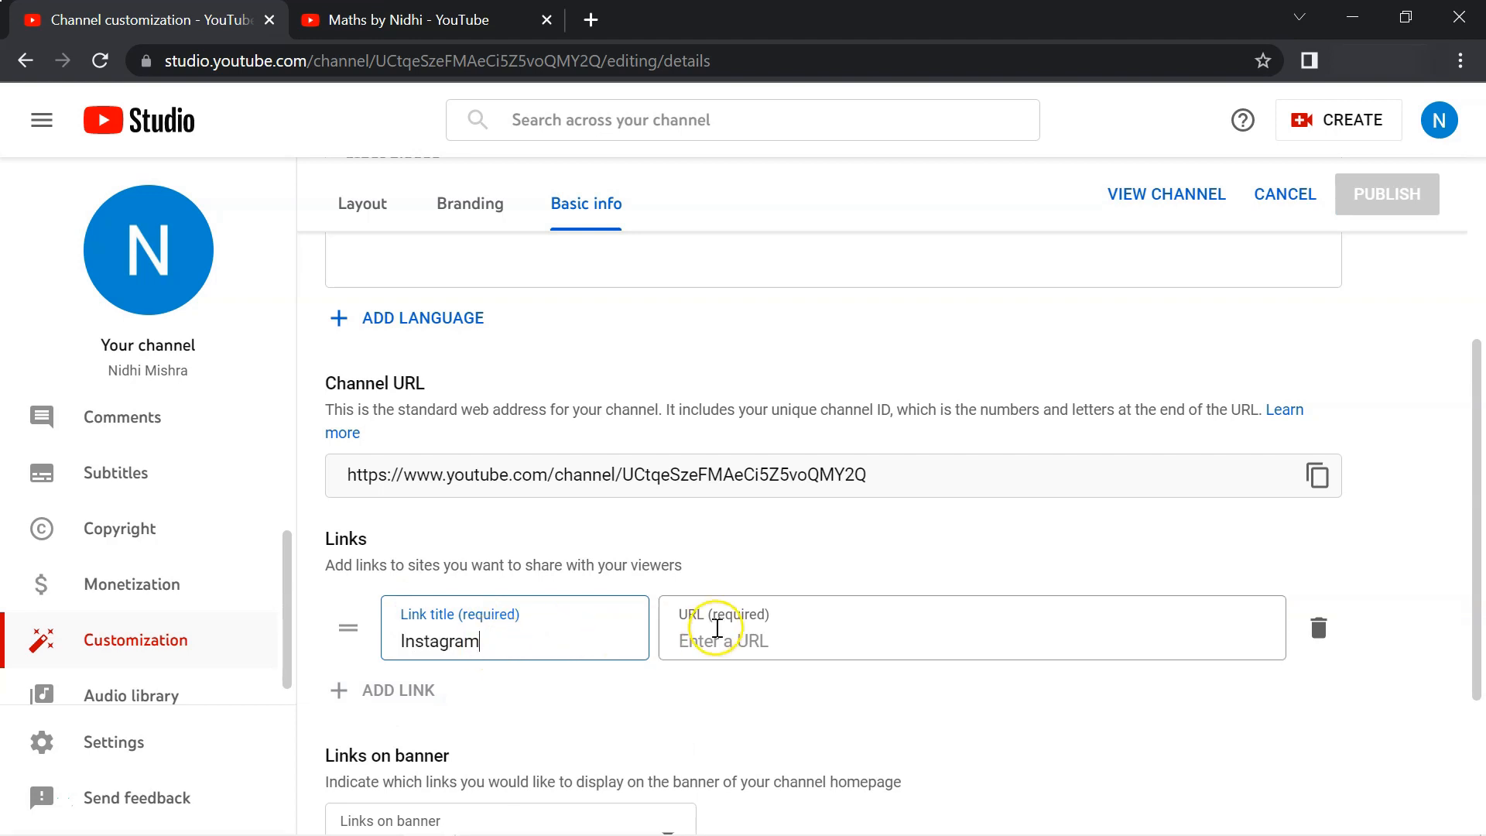
{"action": "left_click", "coordinate": [736, 636]}
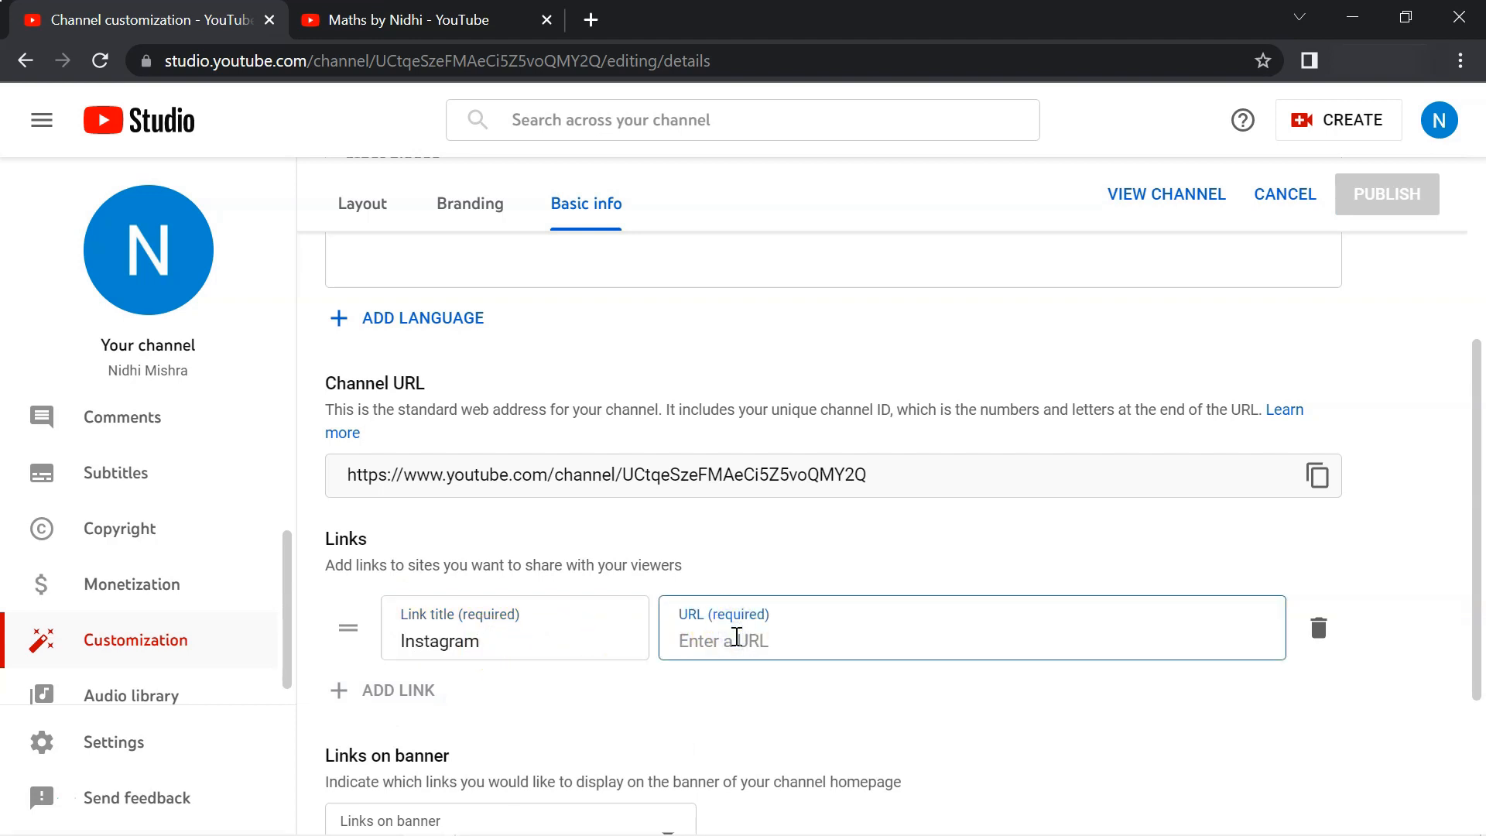
{"action": "type", "text": "https://www.instagram.com/nidhimishraofficial/"}
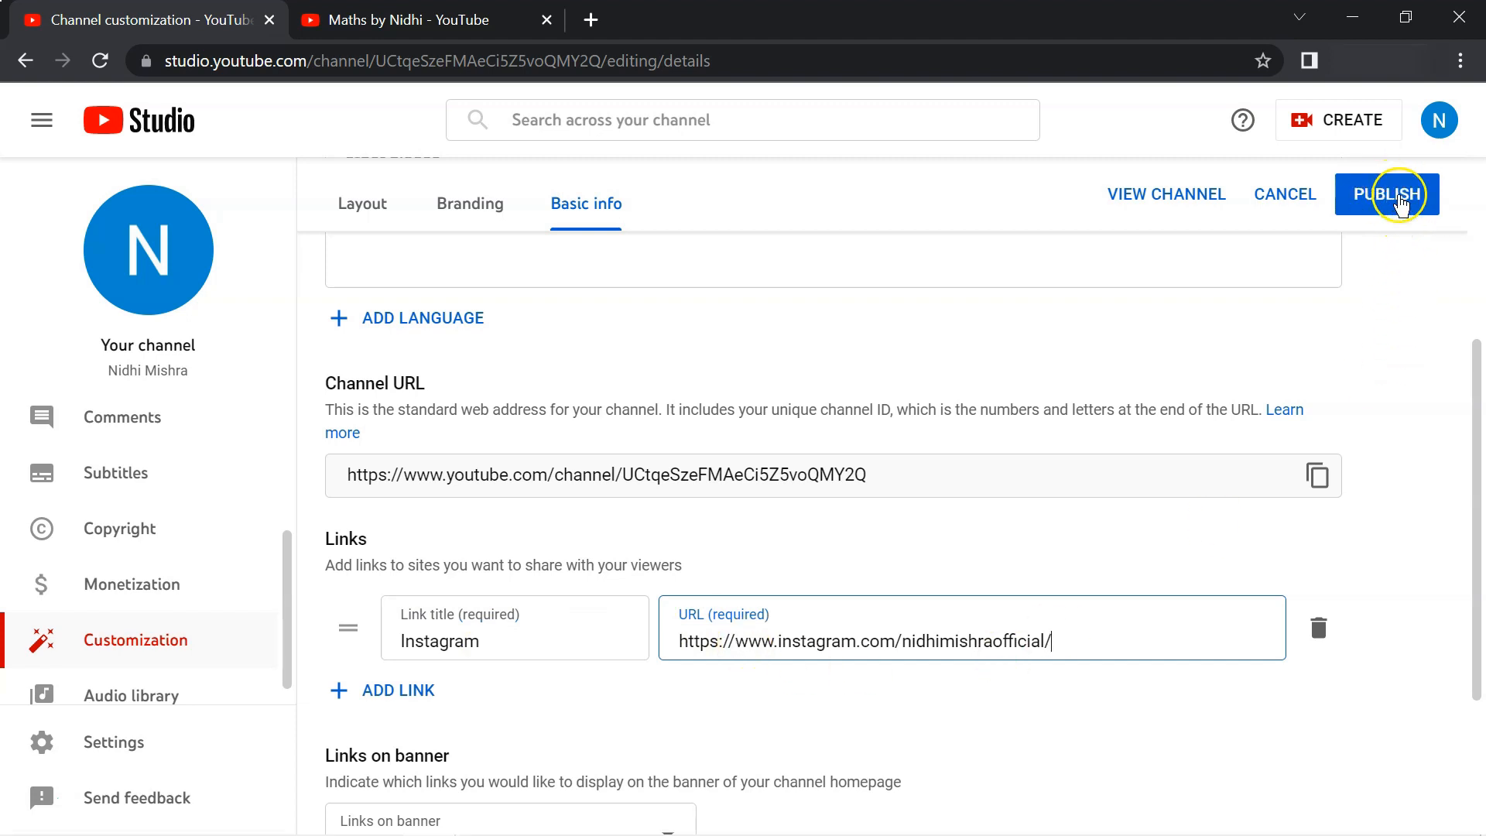
{"action": "left_click", "coordinate": [1389, 195]}
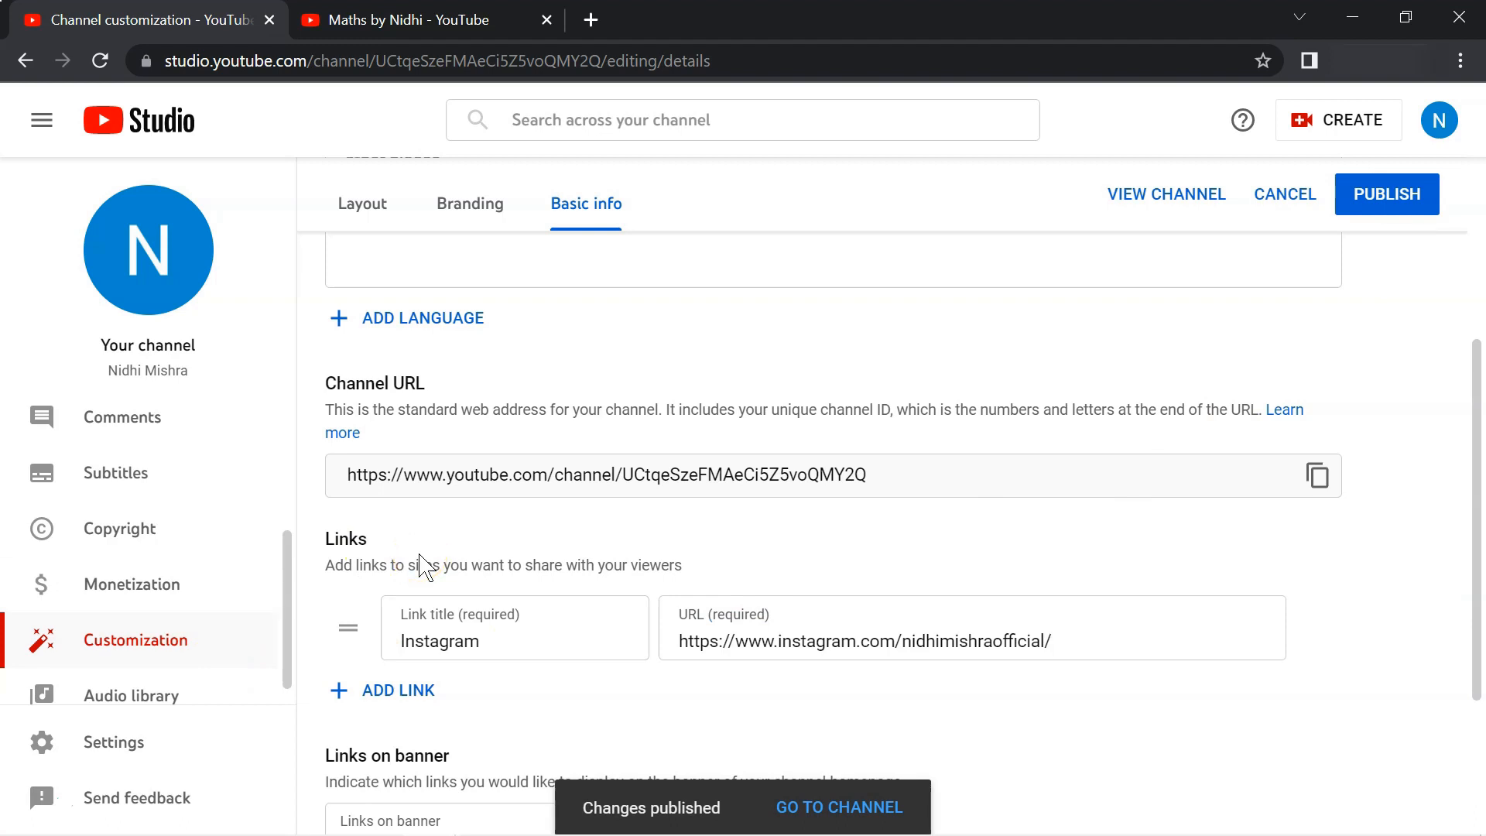
Step: Examine the banner link setting and where the Instagram link appears on the Maths by Nidhi channel's page
{"action": "scroll", "coordinate": [1087, 667], "scroll_direction": "down", "scroll_amount": 3}
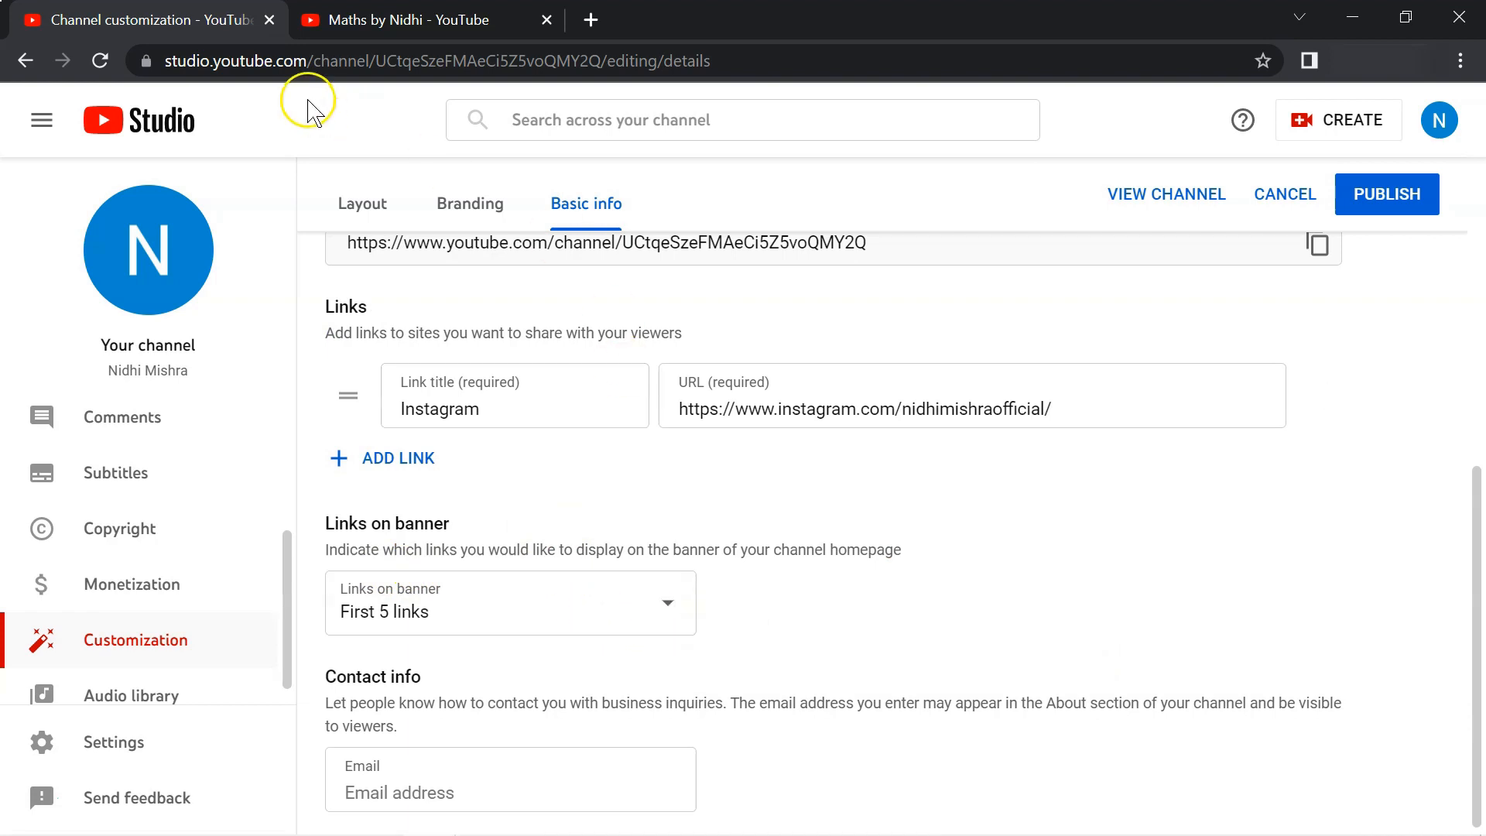
{"action": "left_click", "coordinate": [453, 19]}
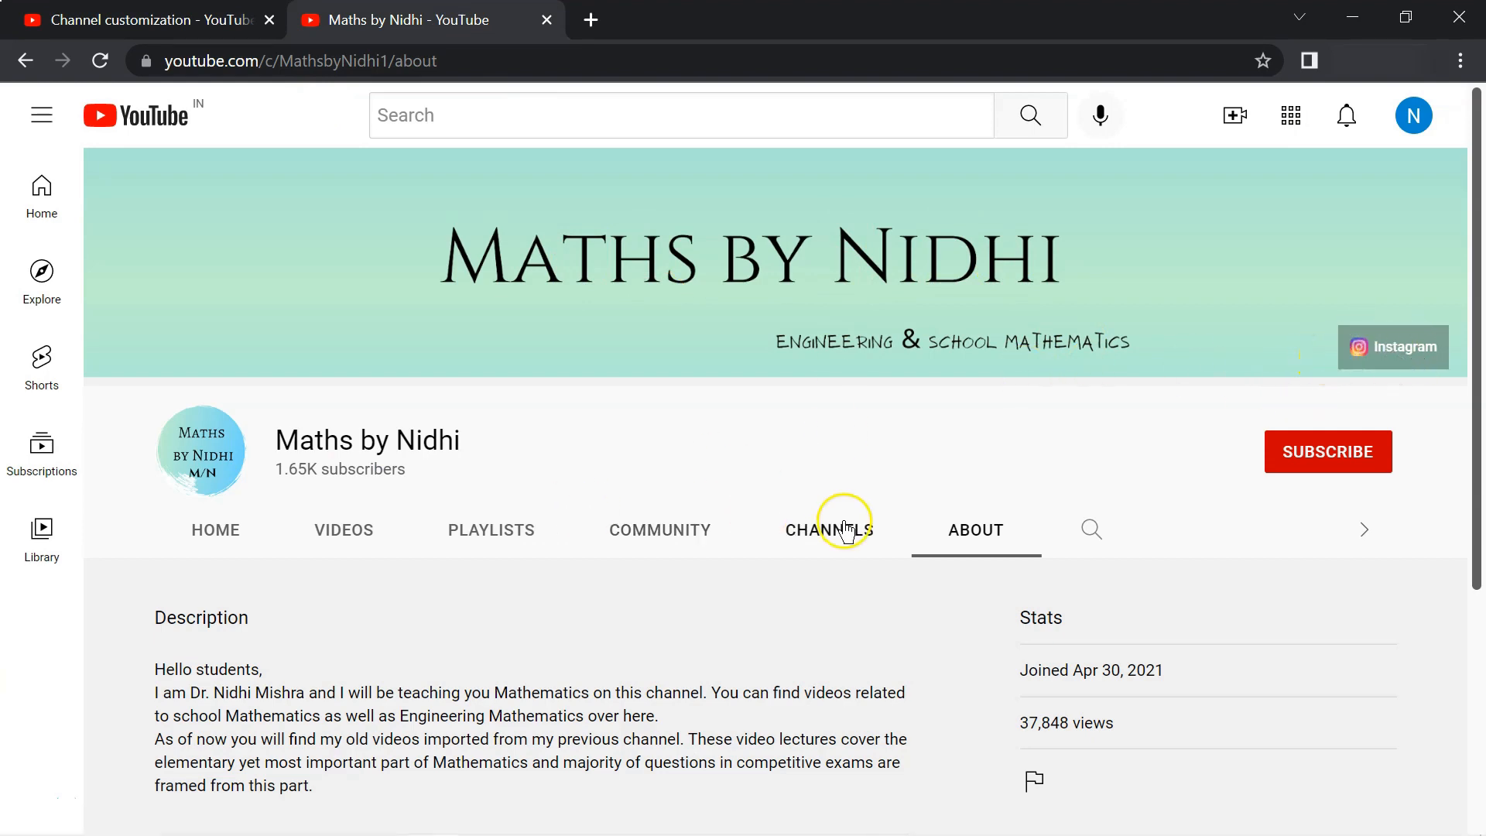
{"action": "scroll", "coordinate": [879, 581], "scroll_direction": "down", "scroll_amount": 4}
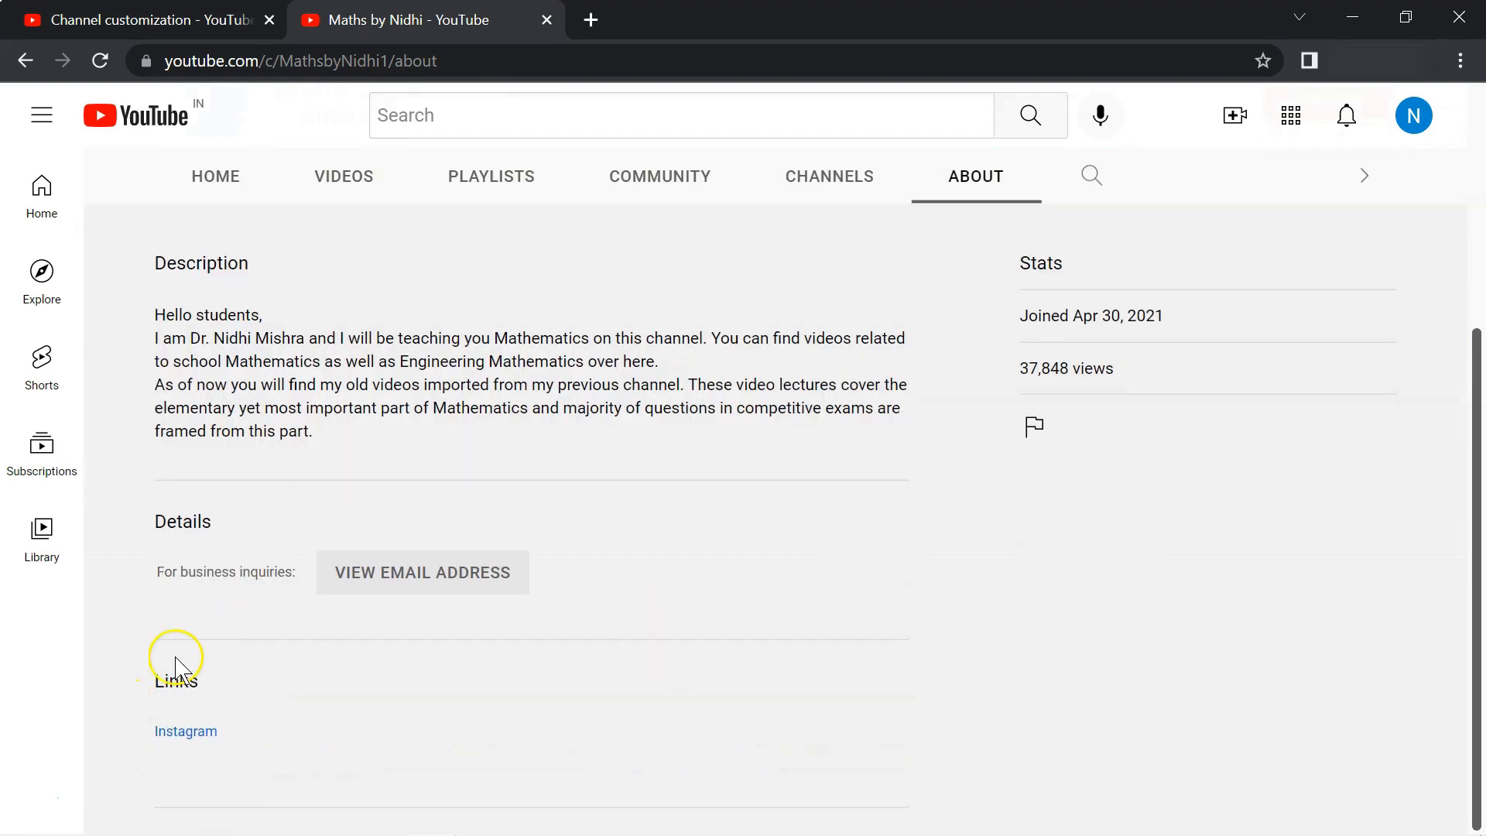
{"action": "scroll", "coordinate": [851, 696], "scroll_direction": "up", "scroll_amount": 4}
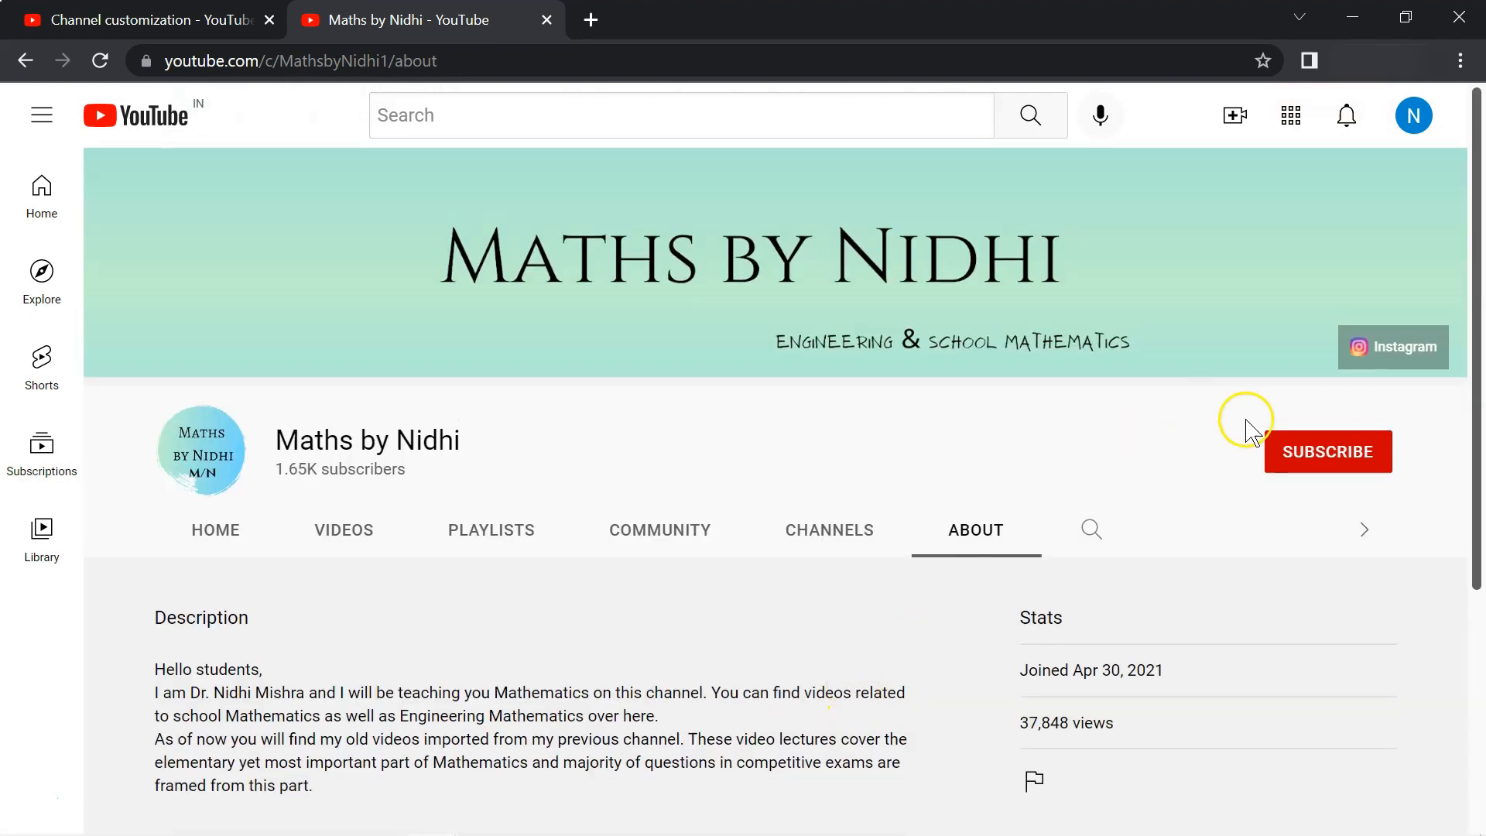
{"action": "left_click", "coordinate": [183, 18]}
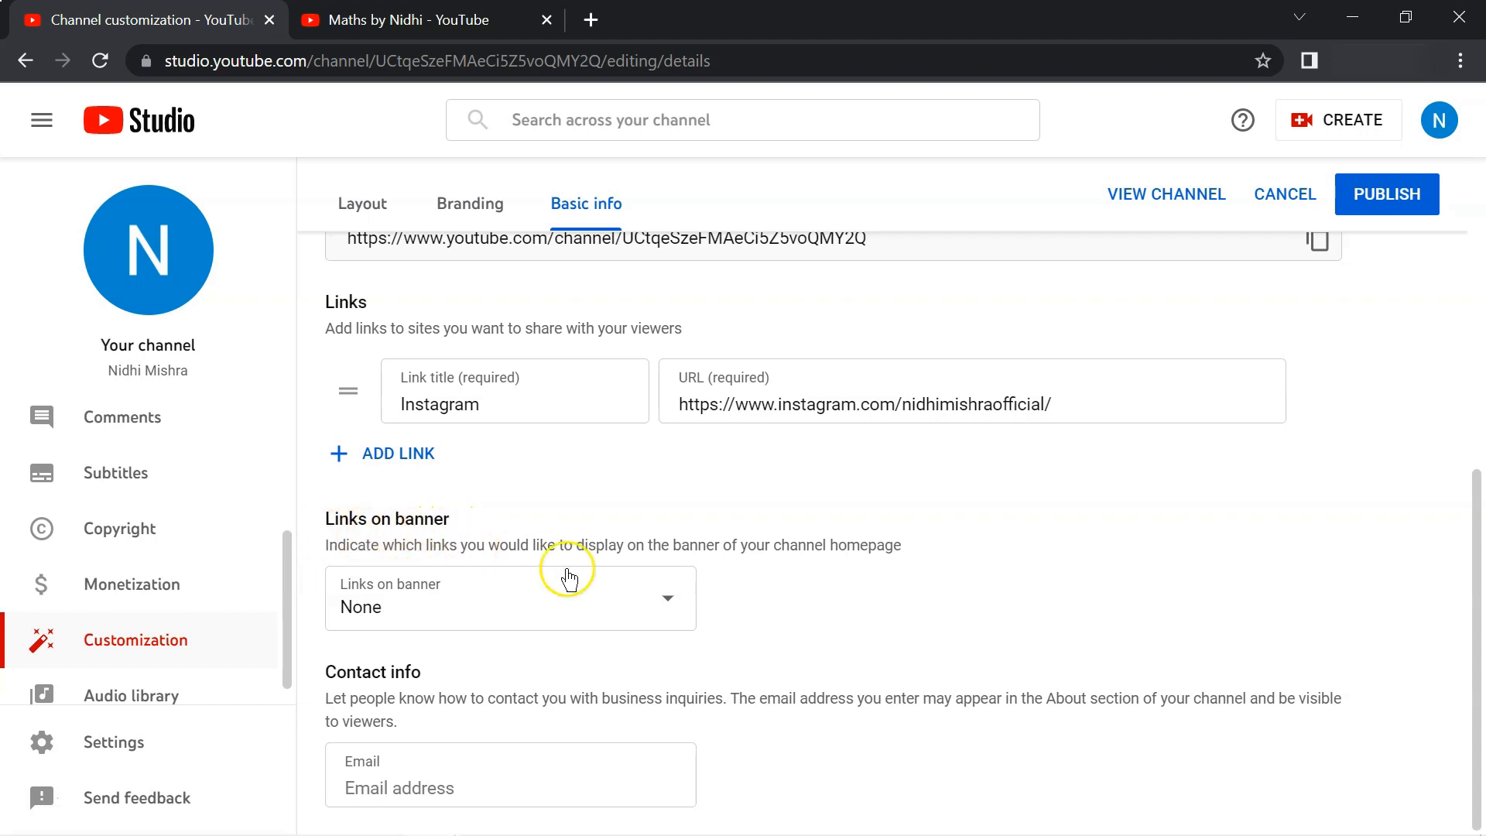
Step: Set the links shown on the channel banner to "First link"
{"action": "left_click", "coordinate": [670, 600]}
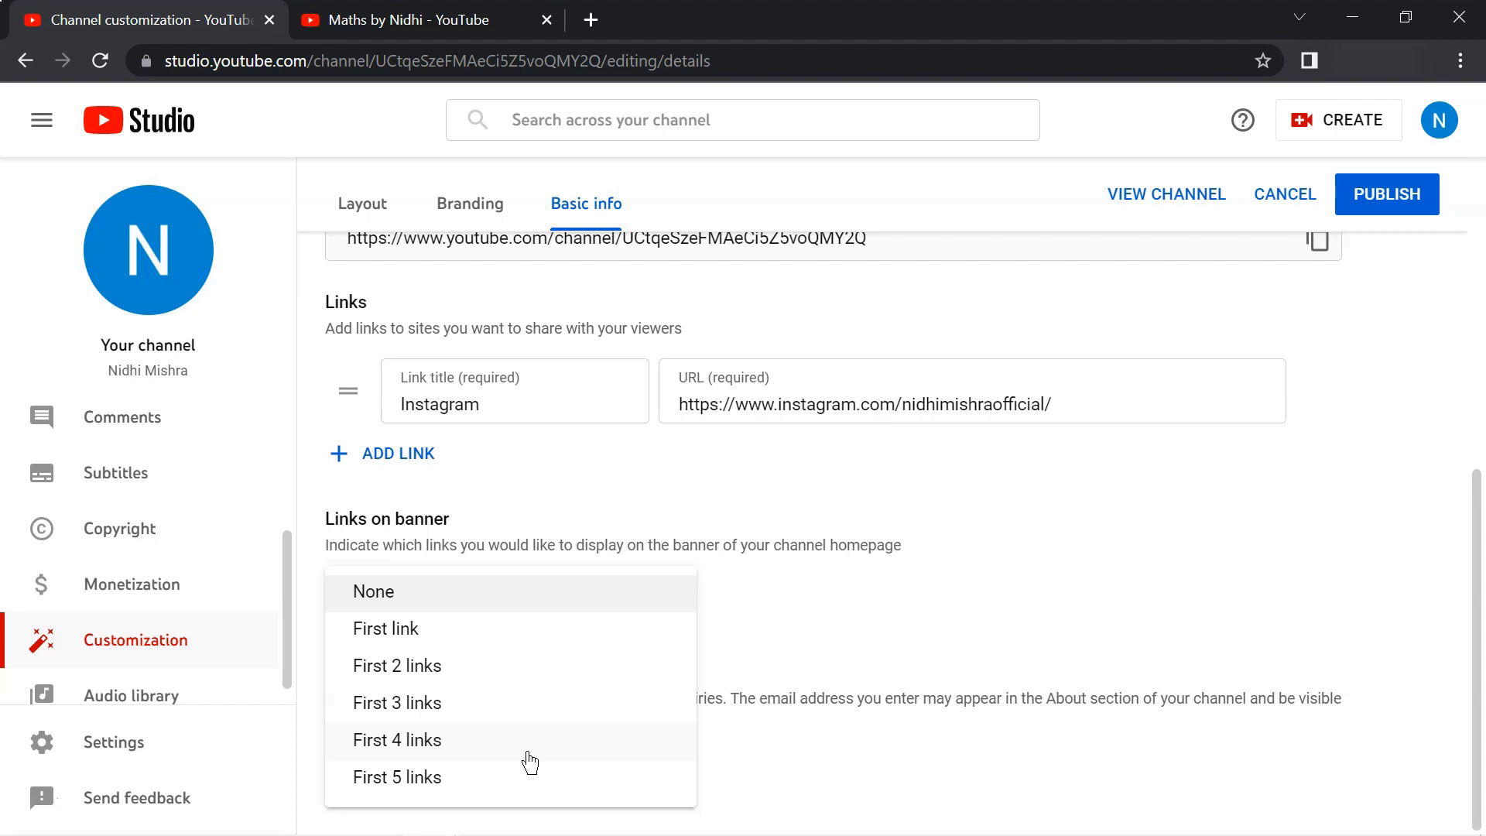
{"action": "left_click", "coordinate": [676, 597]}
{"action": "left_click", "coordinate": [673, 601]}
{"action": "left_click", "coordinate": [426, 630]}
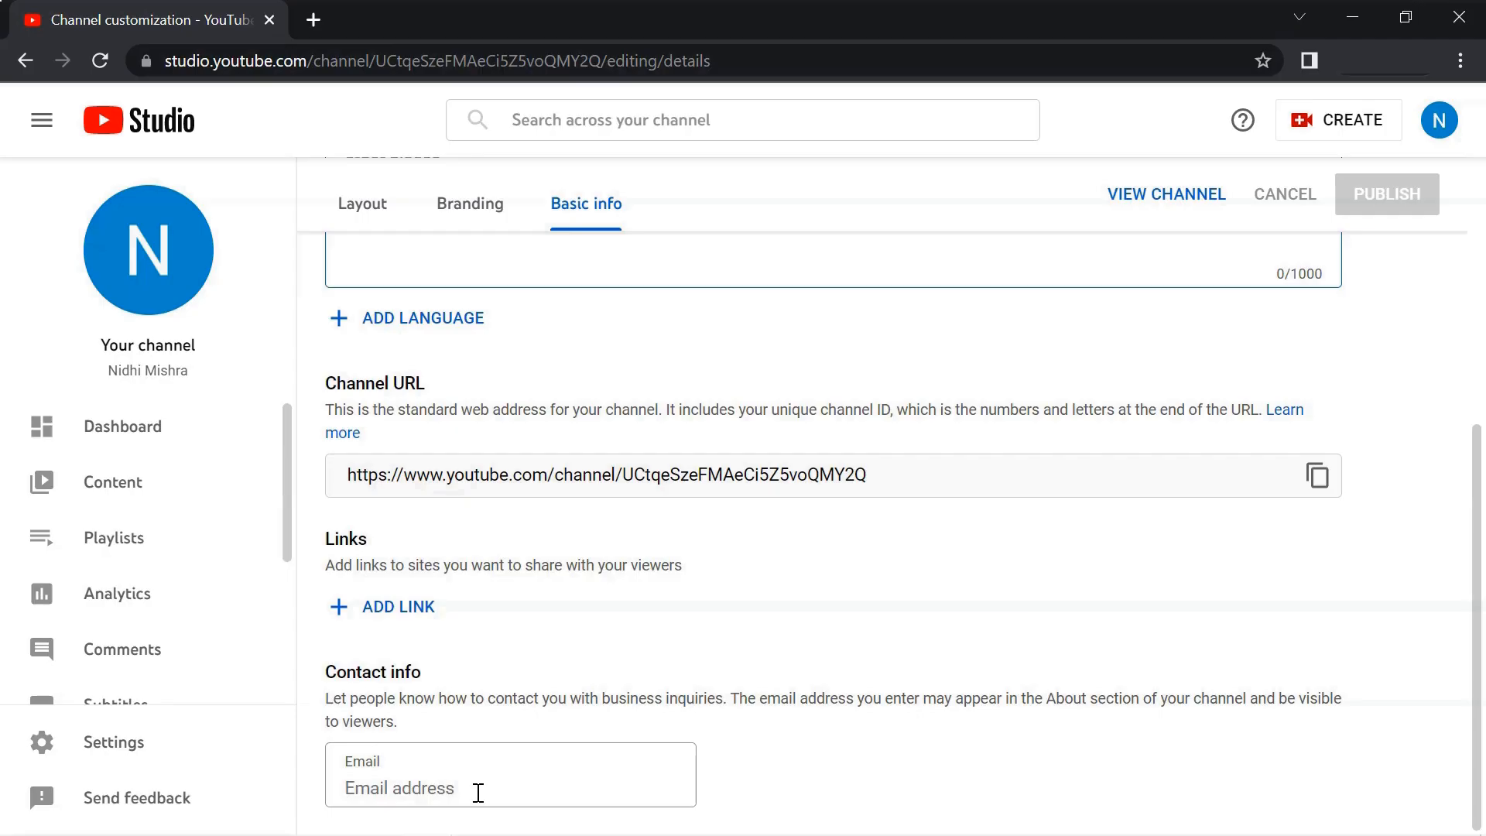
Step: Fill in the channel's business contact email address and publish the changes
{"action": "left_click", "coordinate": [483, 790]}
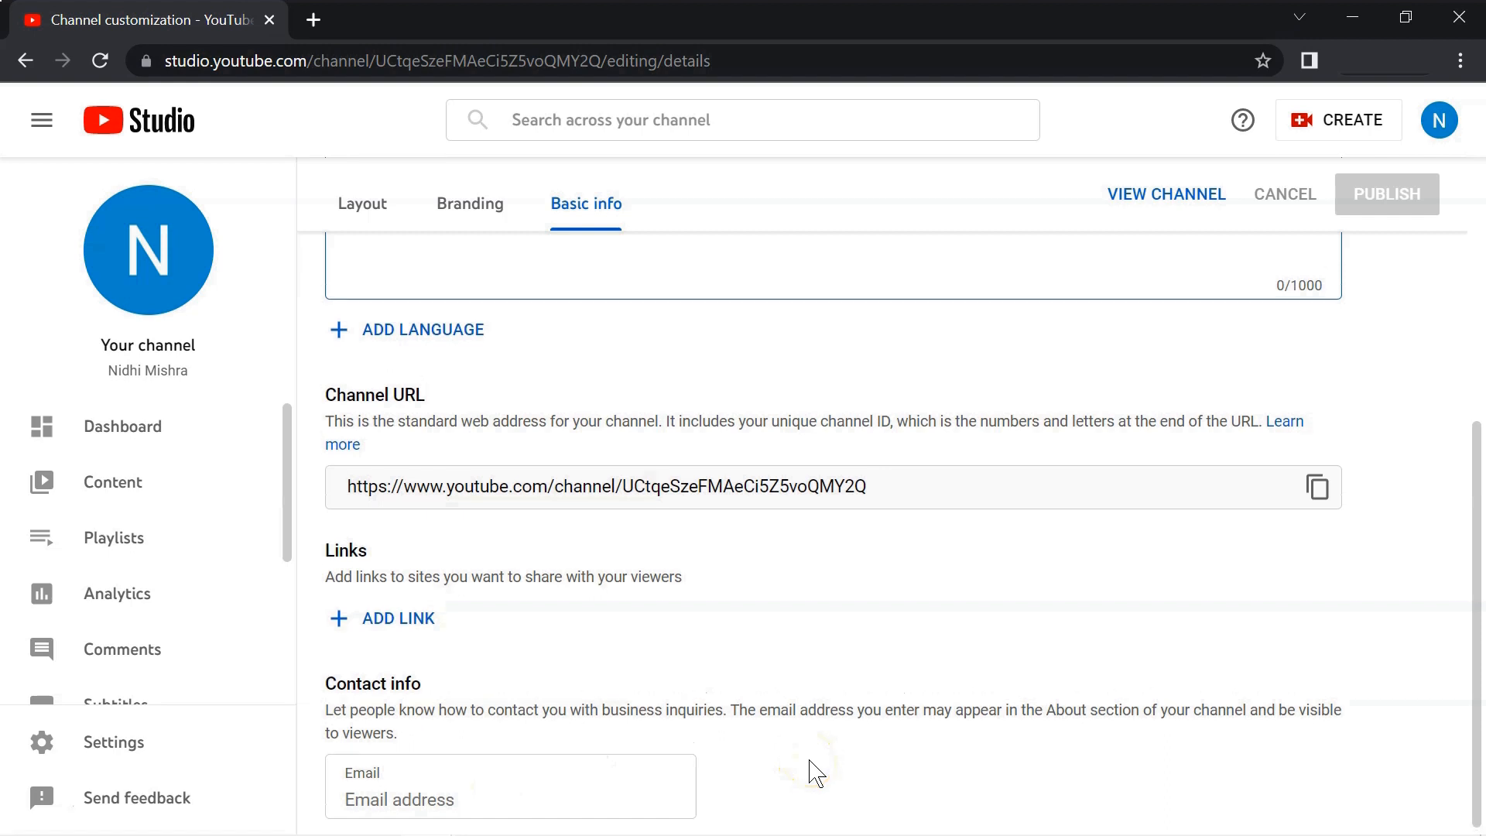
{"action": "left_click", "coordinate": [391, 785]}
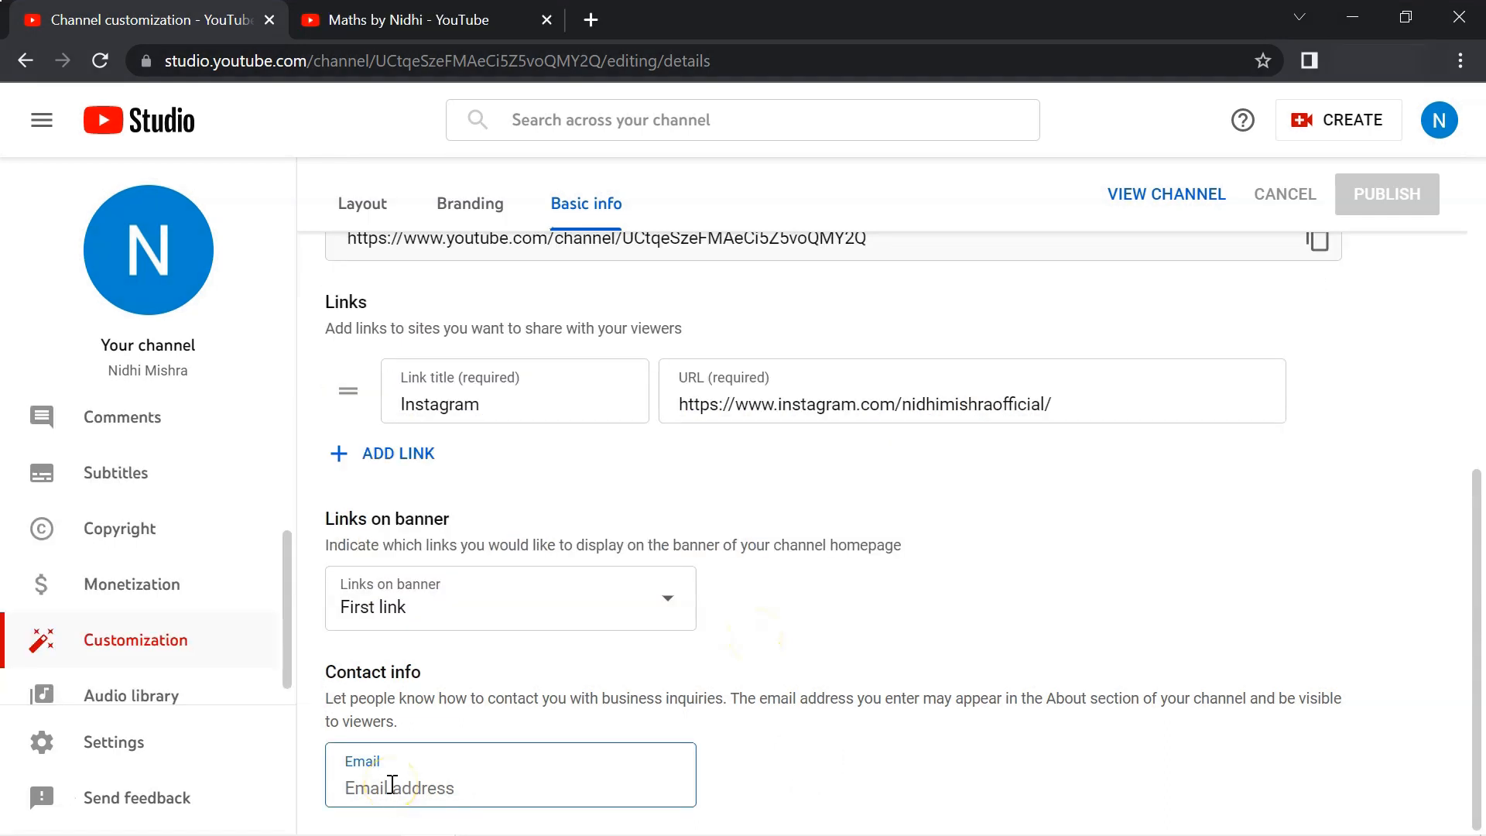
{"action": "key", "text": "ctrl+v"}
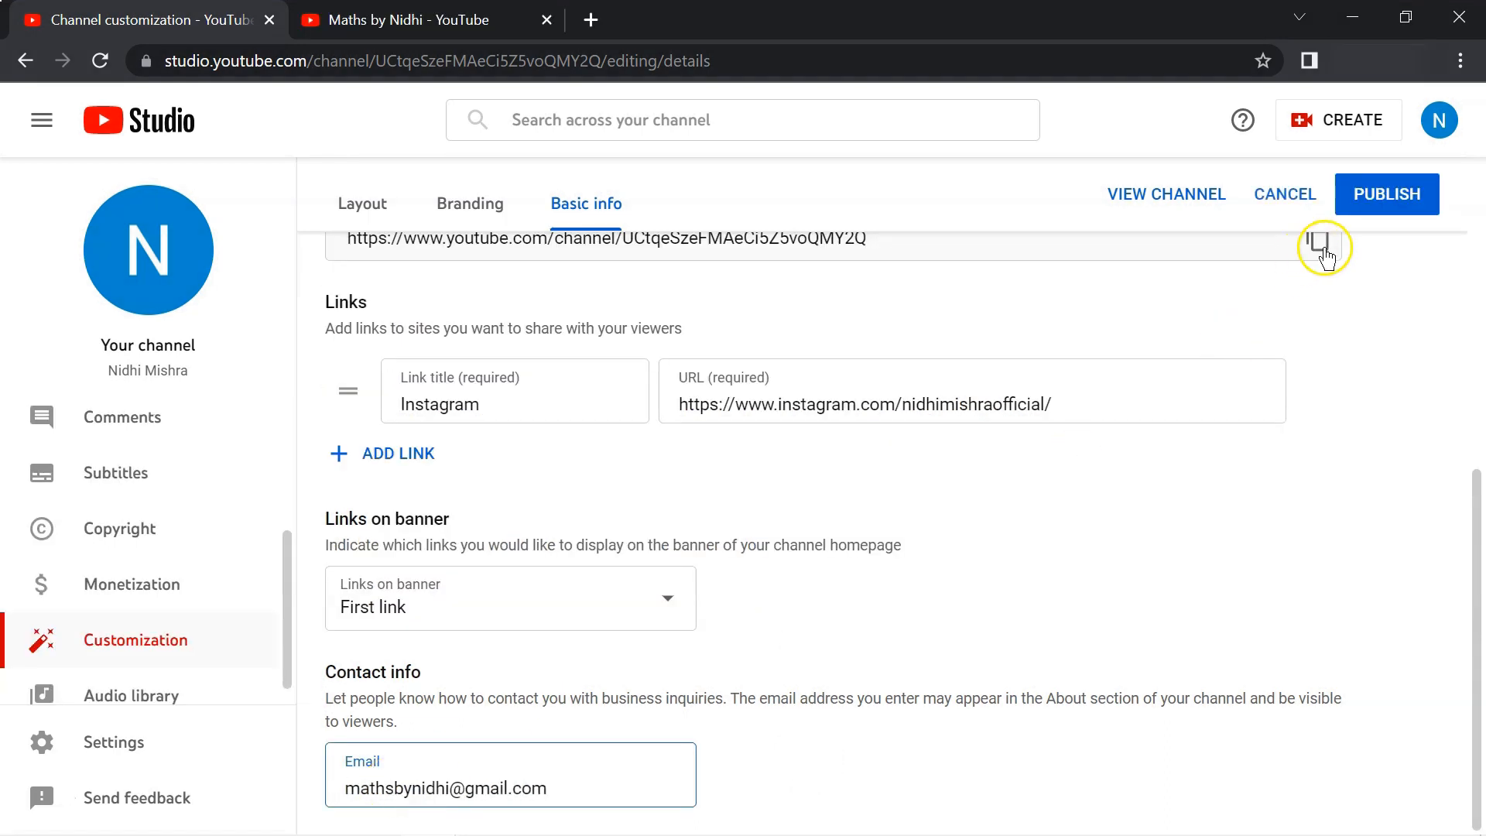
{"action": "left_click", "coordinate": [1382, 198]}
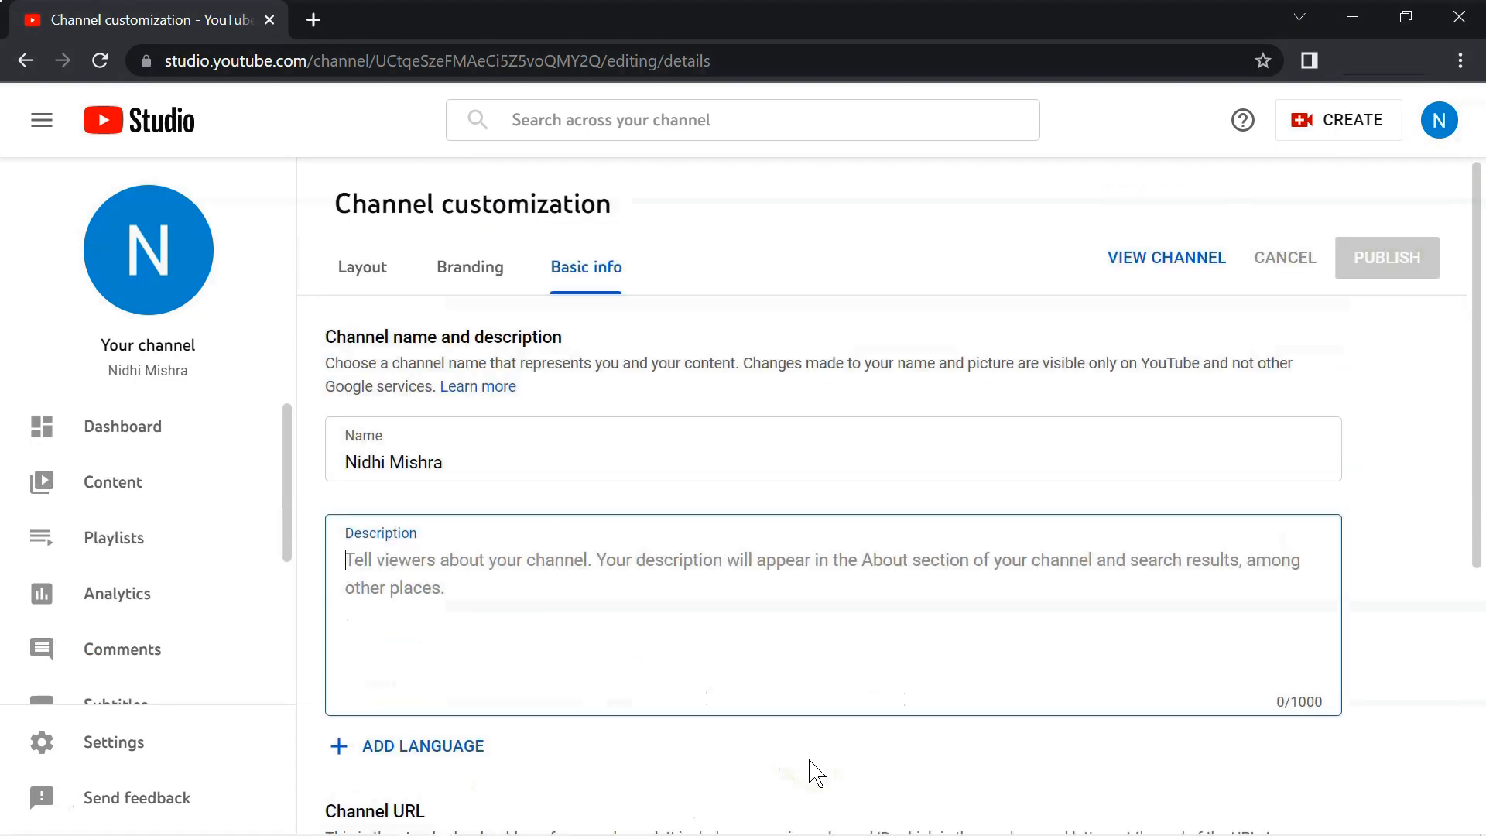
Step: Examine the channel's layout options, covering the video spotlight and featured sections
{"action": "left_click", "coordinate": [457, 249]}
{"action": "left_click", "coordinate": [356, 270]}
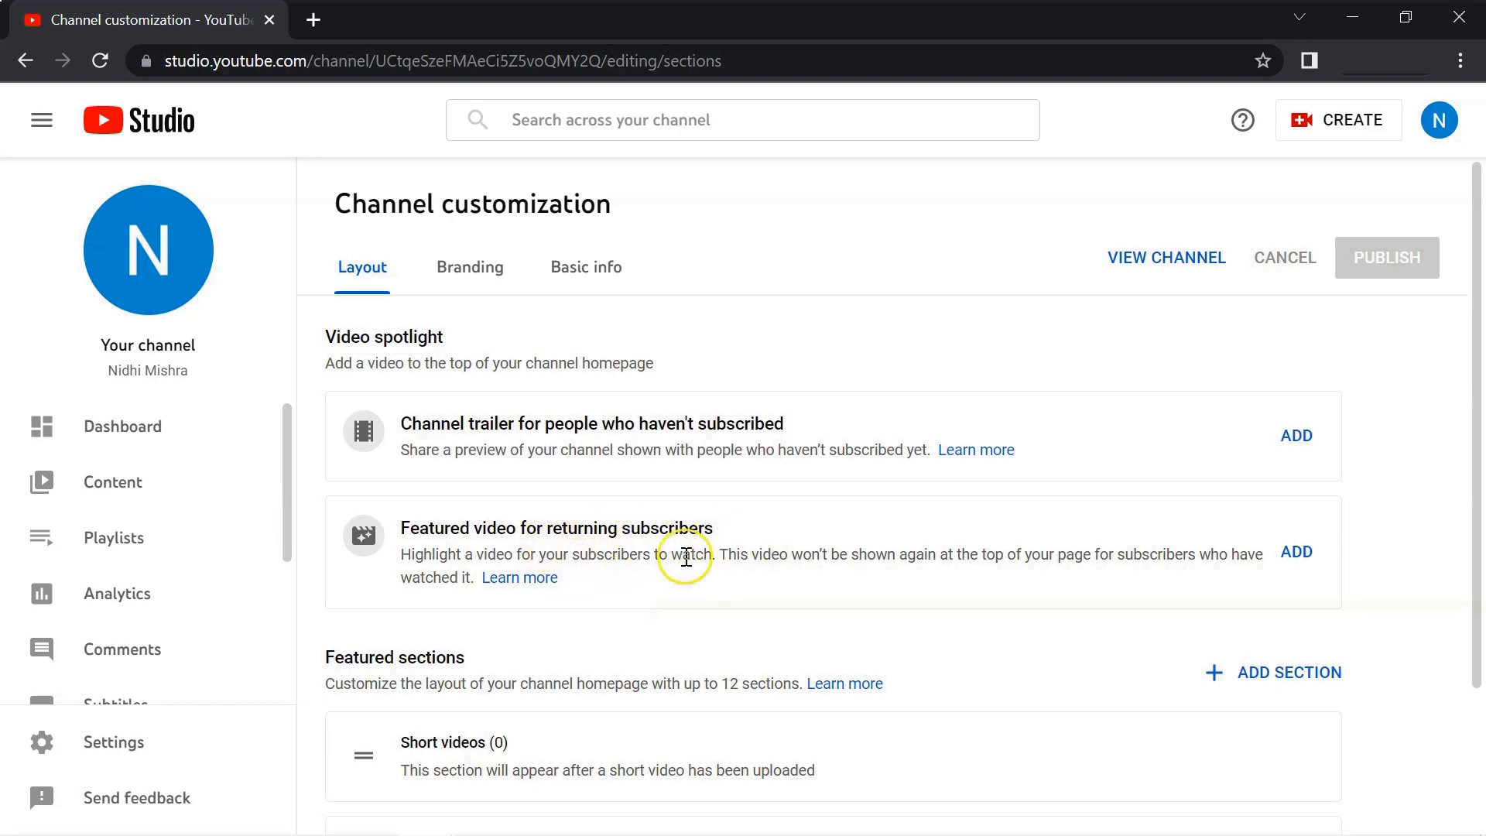
{"action": "scroll", "coordinate": [882, 622], "scroll_direction": "down", "scroll_amount": 3}
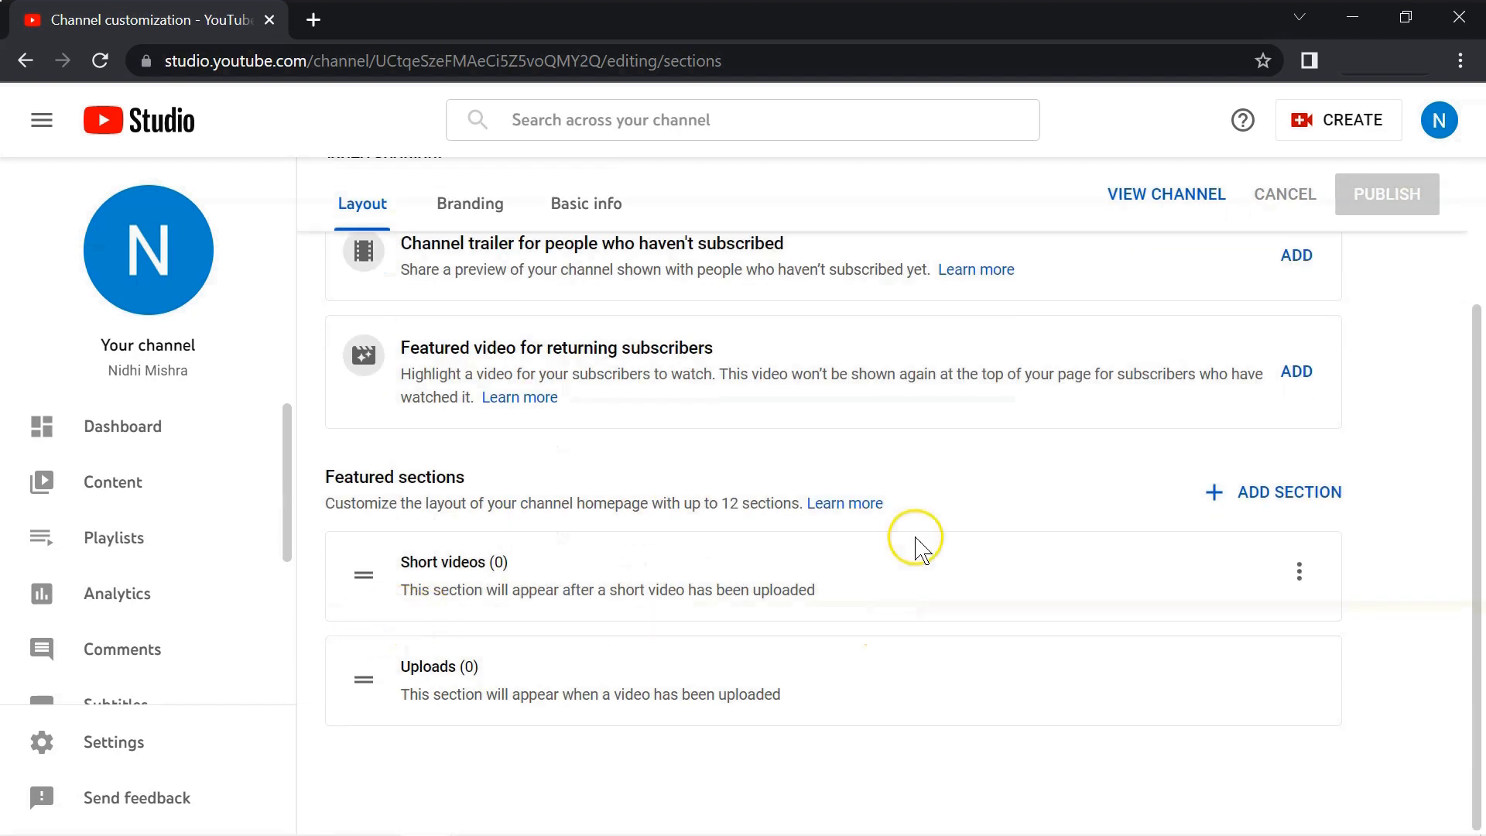
{"action": "mouse_move", "coordinate": [1062, 689]}
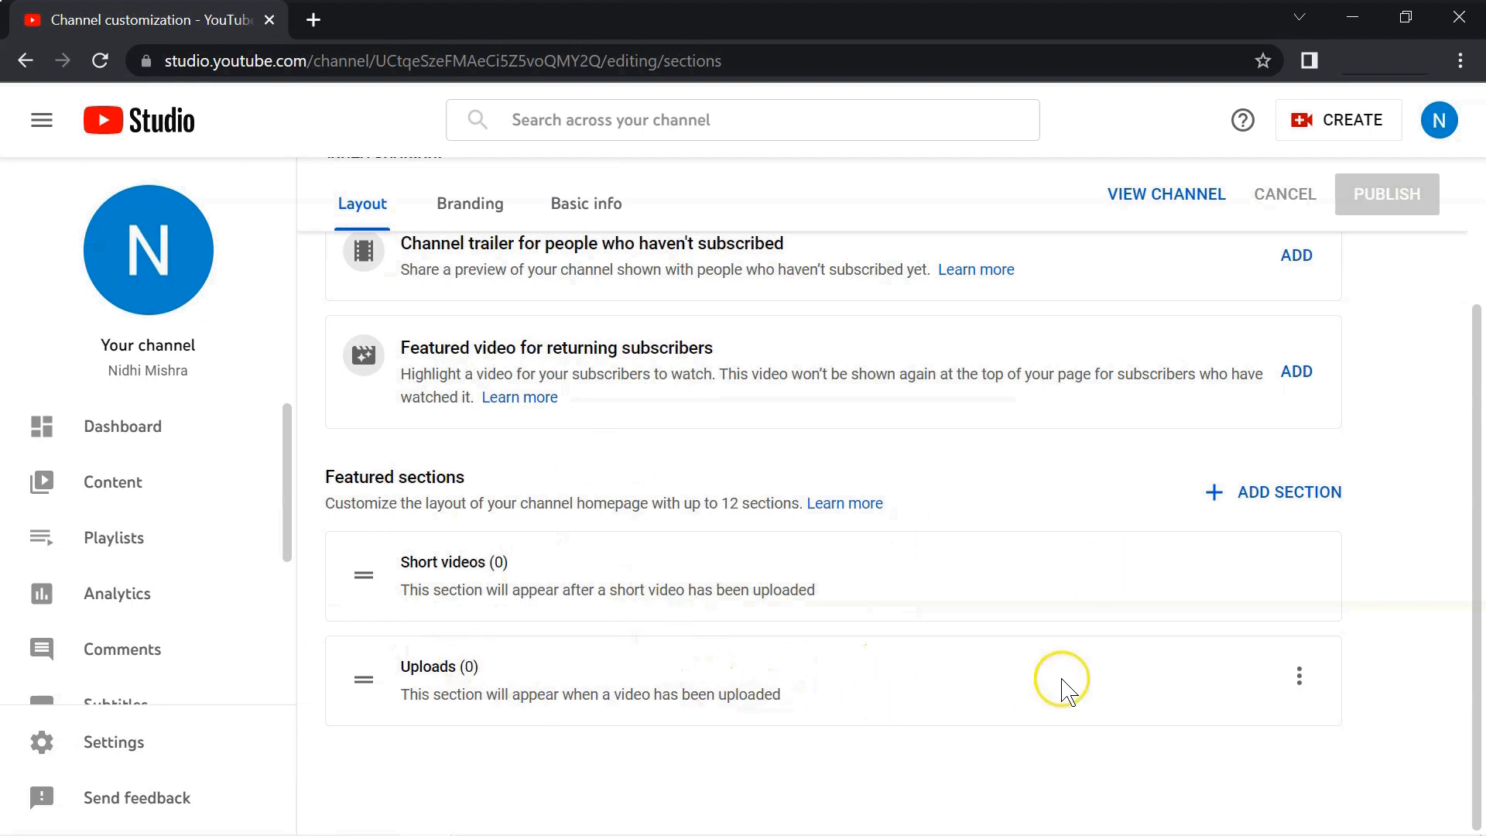
{"action": "scroll", "coordinate": [1062, 689], "scroll_direction": "up", "scroll_amount": 3}
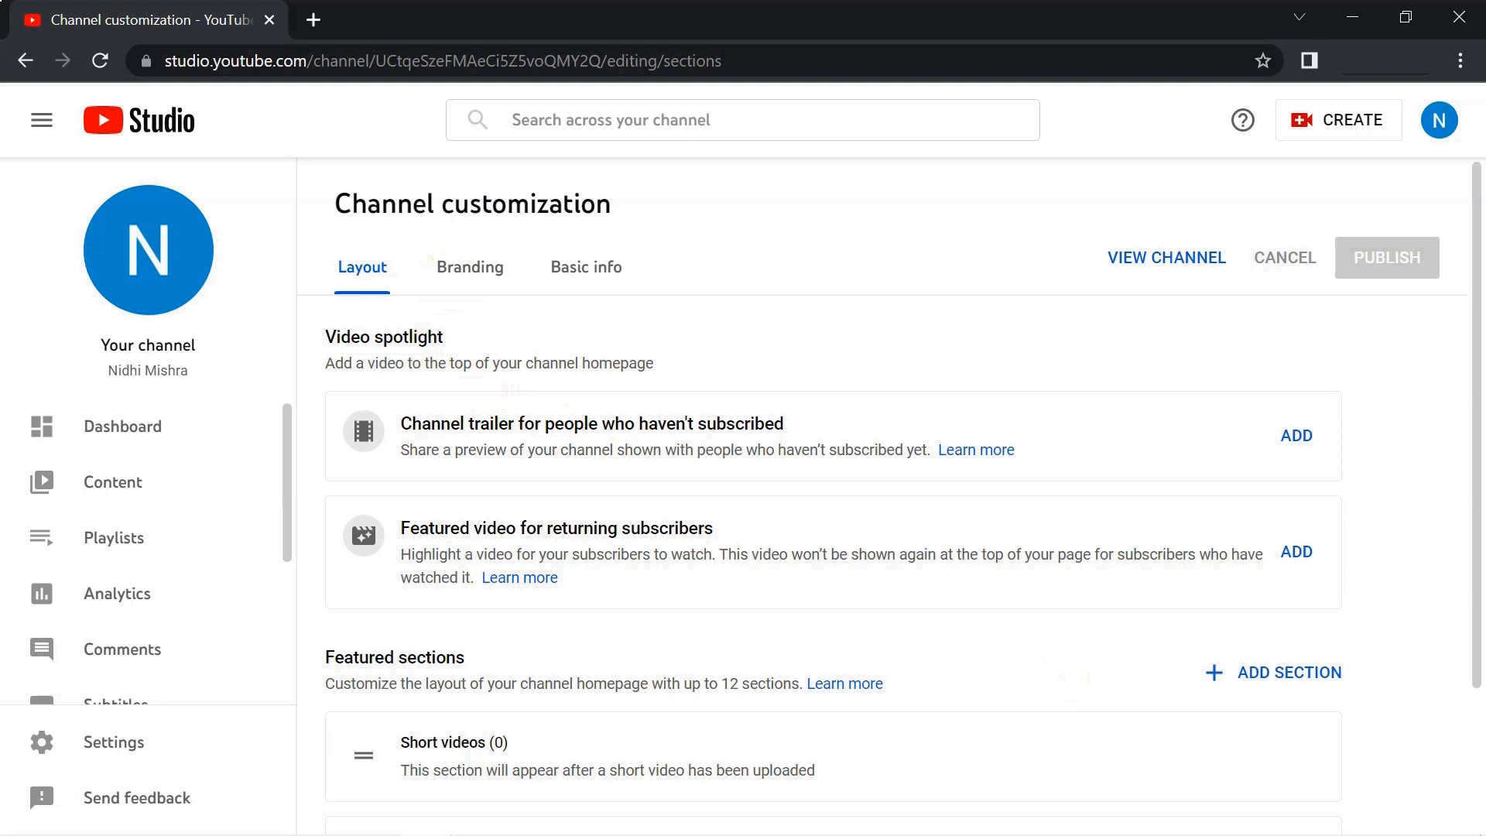
Step: Examine the channel's branding options for the profile picture, banner image and video watermark
{"action": "left_click", "coordinate": [466, 272]}
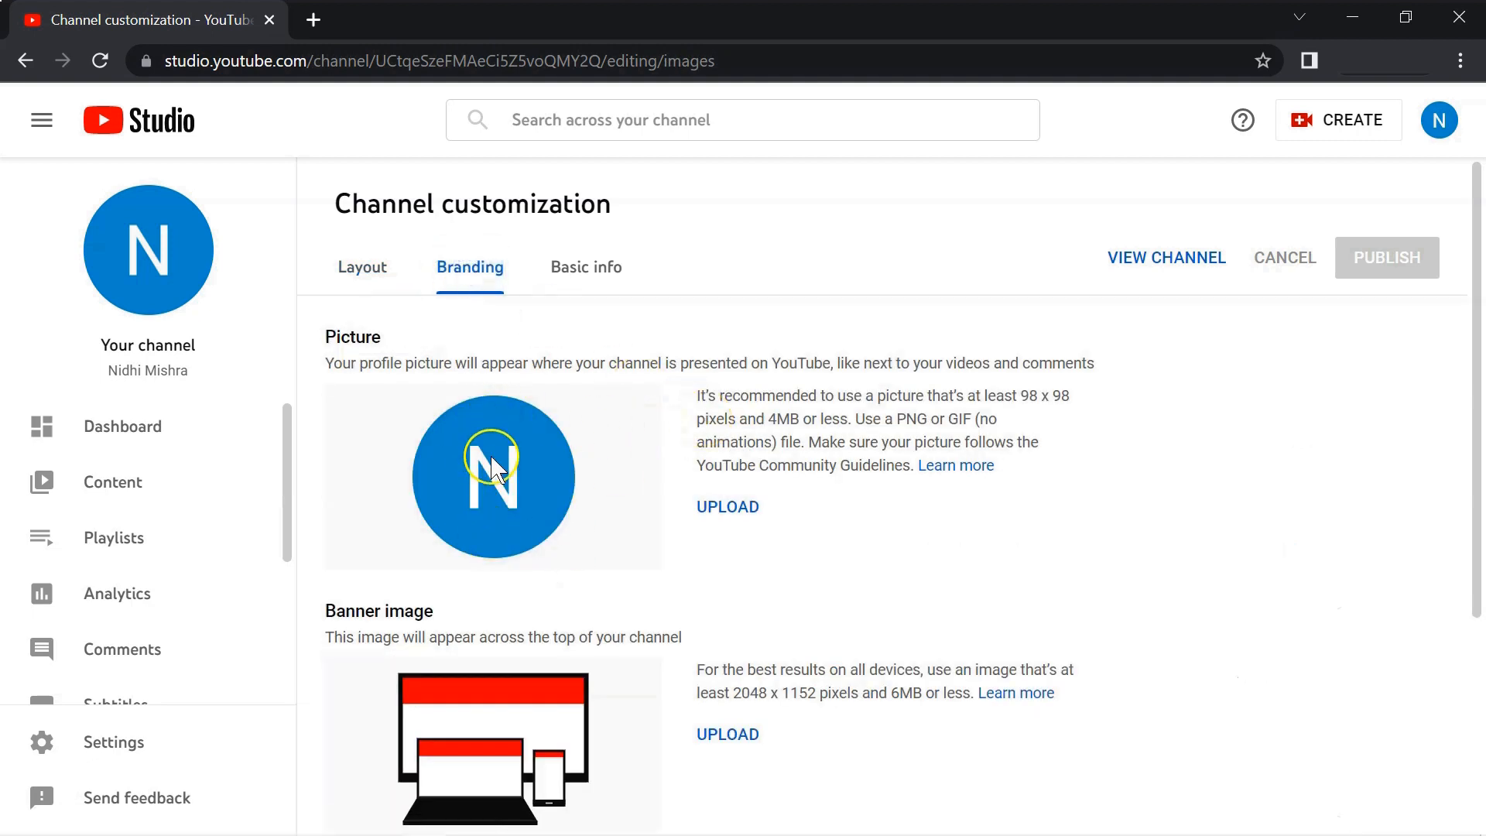
{"action": "scroll", "coordinate": [588, 542], "scroll_direction": "down", "scroll_amount": 3}
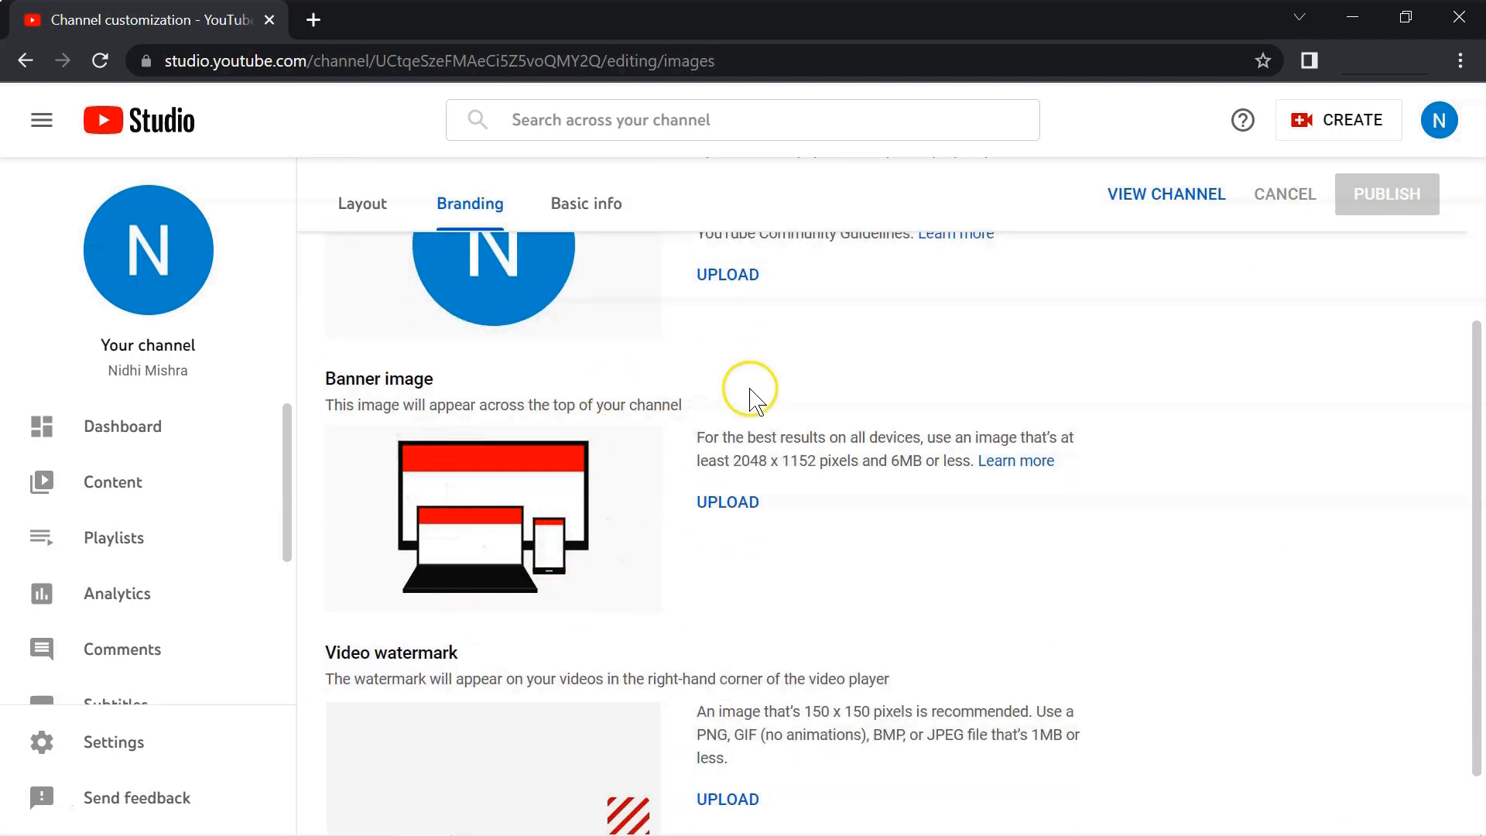
{"action": "scroll", "coordinate": [1155, 474], "scroll_direction": "up", "scroll_amount": 3}
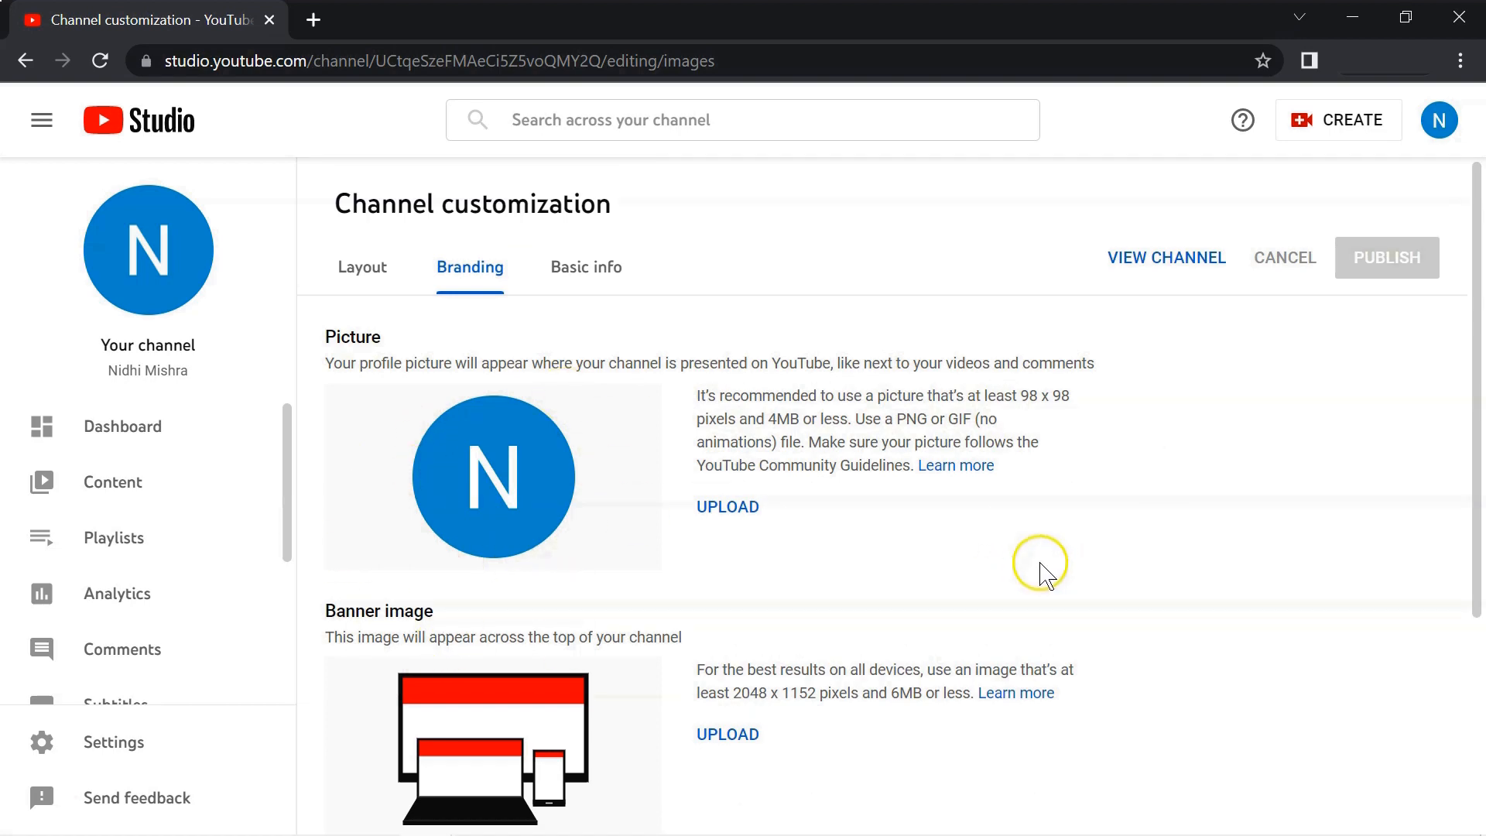
{"action": "scroll", "coordinate": [1048, 561], "scroll_direction": "down", "scroll_amount": 3}
{"action": "scroll", "coordinate": [1053, 556], "scroll_direction": "down", "scroll_amount": 1}
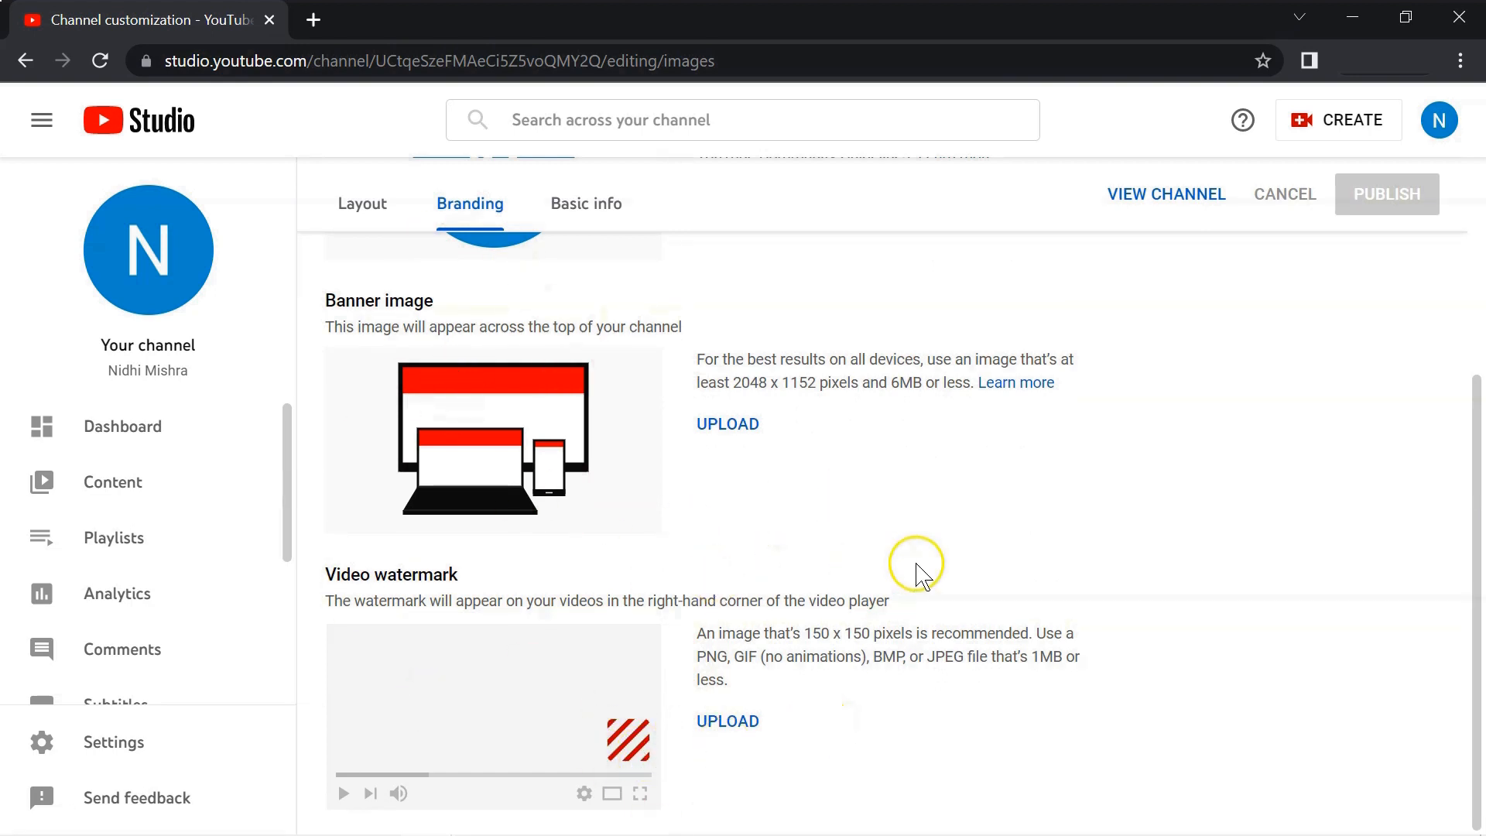
Step: Review the recommended image sizes and formats for the channel picture, banner and watermark
{"action": "scroll", "coordinate": [1184, 600], "scroll_direction": "up", "scroll_amount": 4}
{"action": "scroll", "coordinate": [1192, 608], "scroll_direction": "down", "scroll_amount": 3}
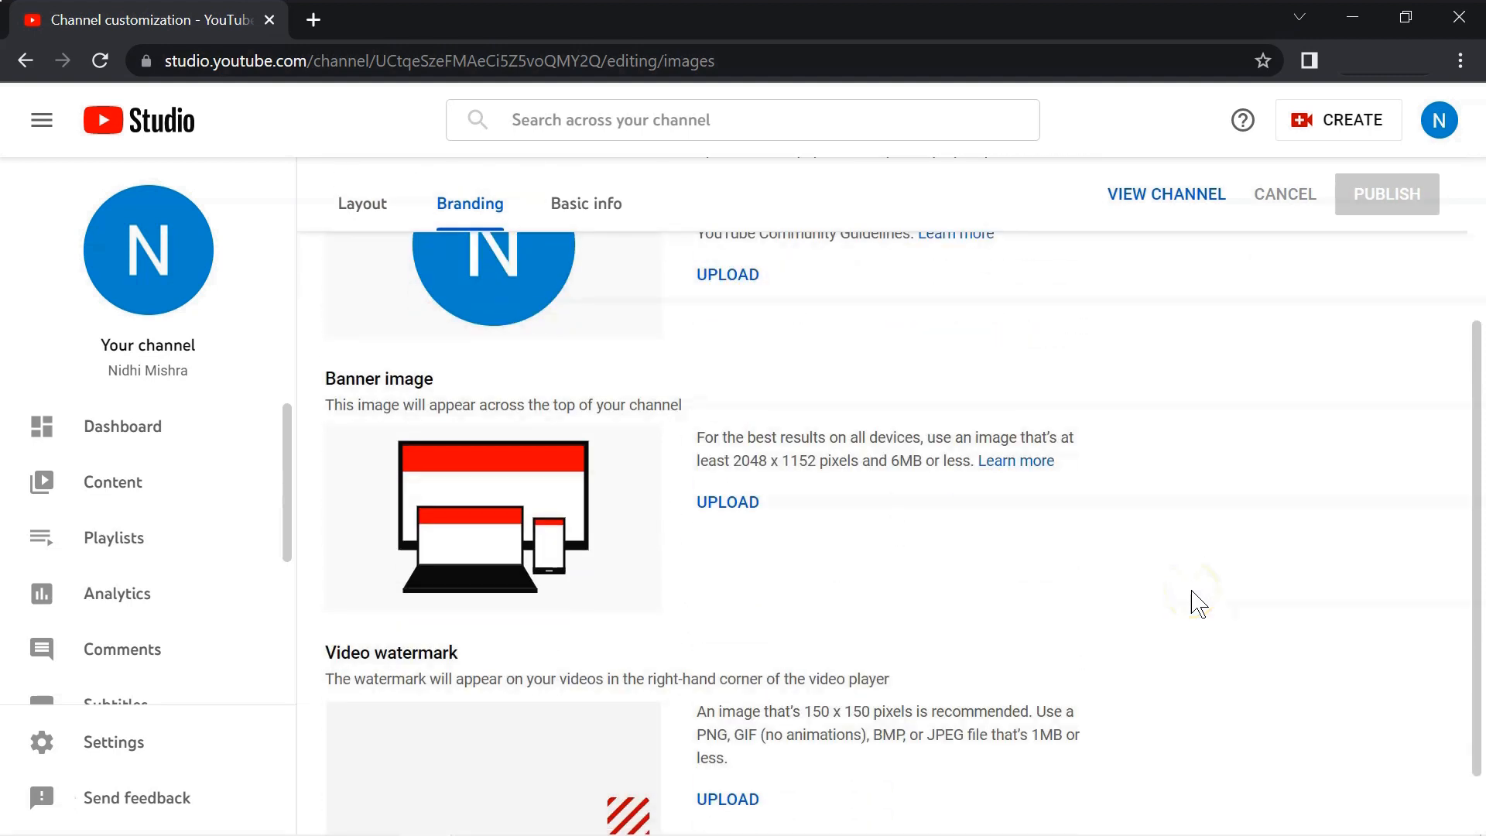
{"action": "scroll", "coordinate": [1198, 602], "scroll_direction": "up", "scroll_amount": 3}
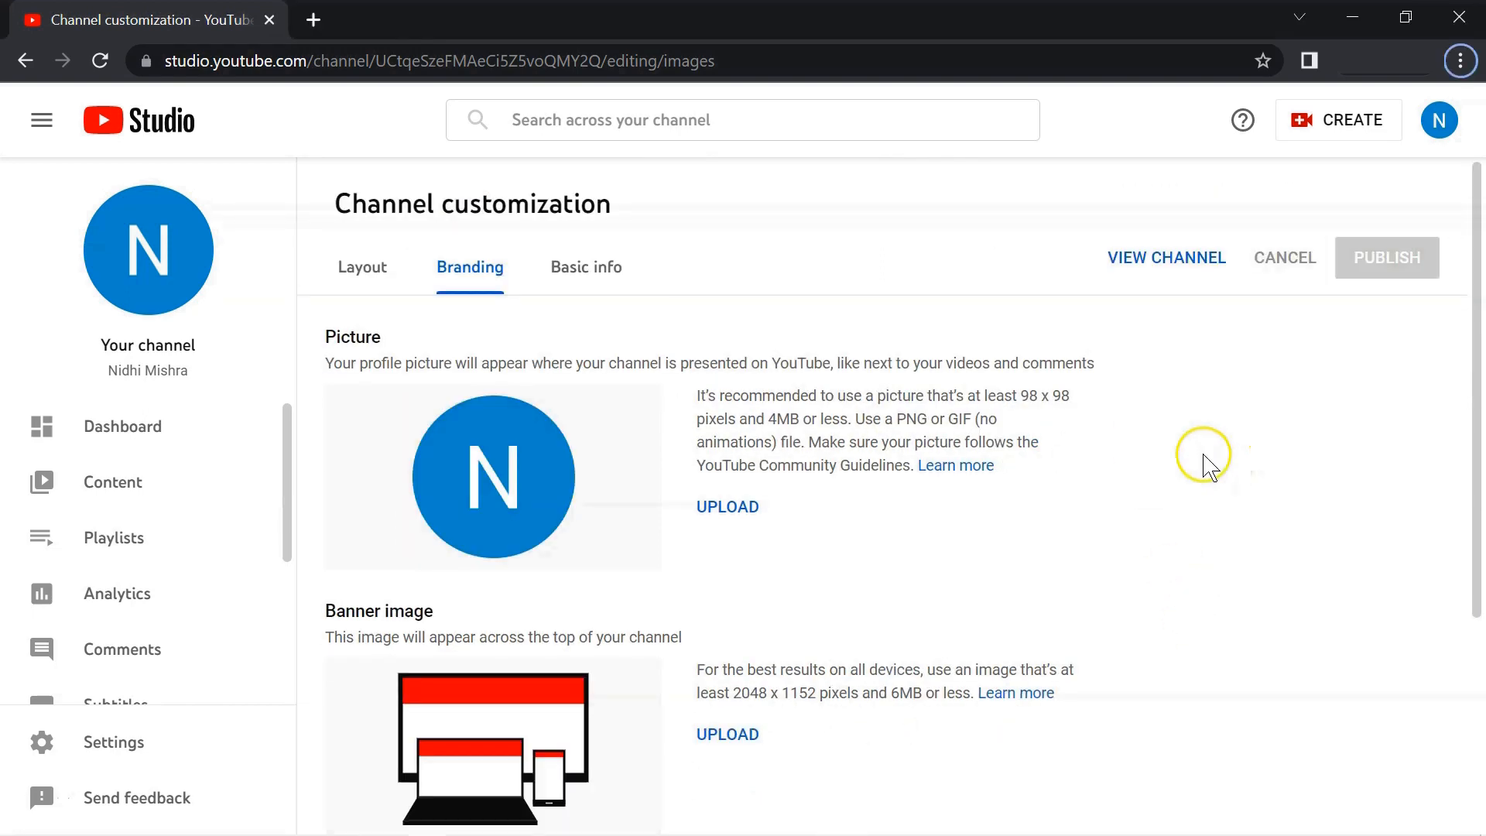
Step: Look through the channel's dashboard, content list and analytics overview
{"action": "left_click", "coordinate": [129, 453]}
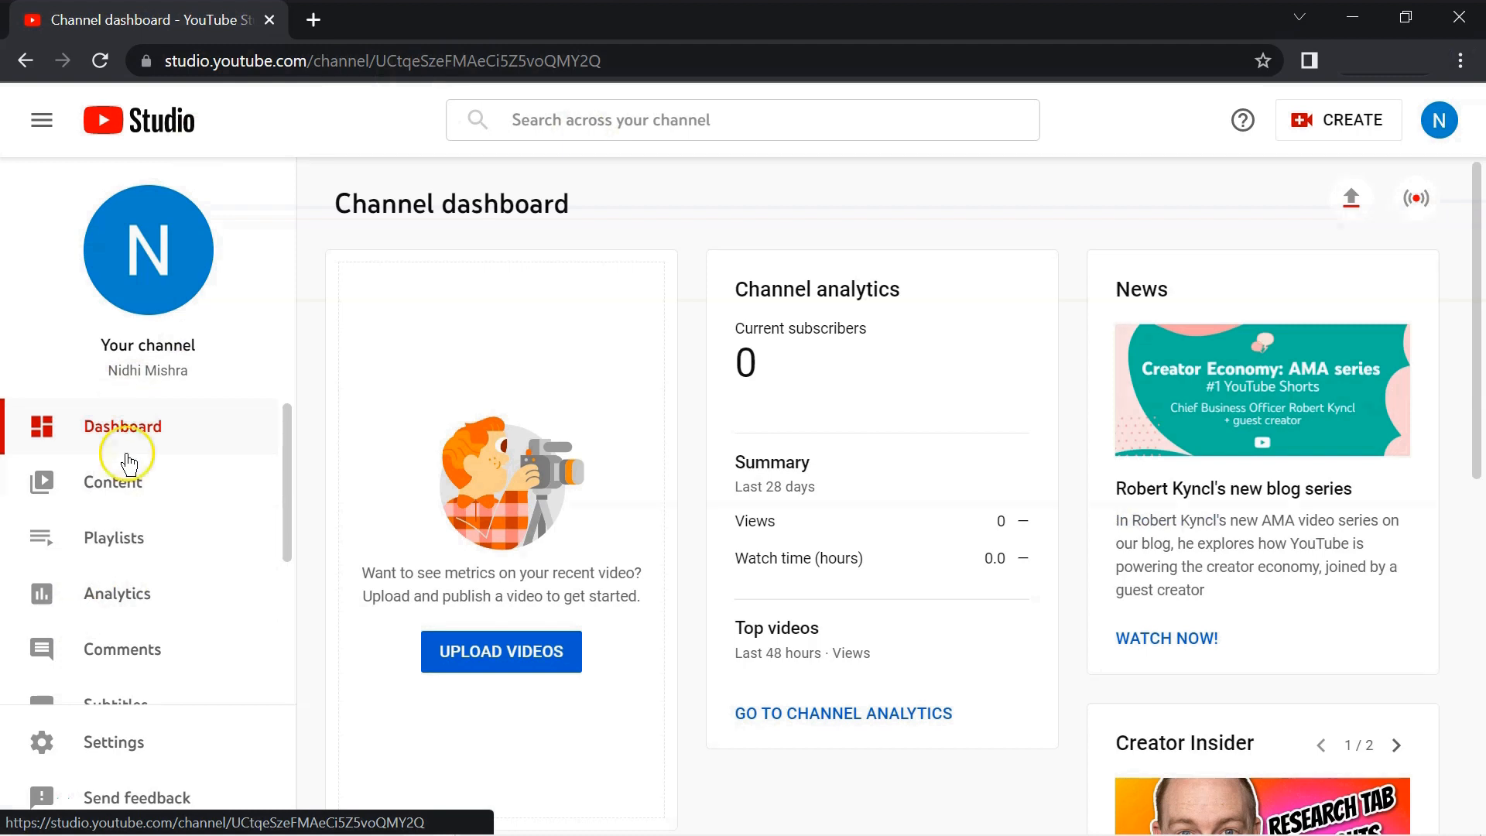
{"action": "left_click", "coordinate": [128, 487]}
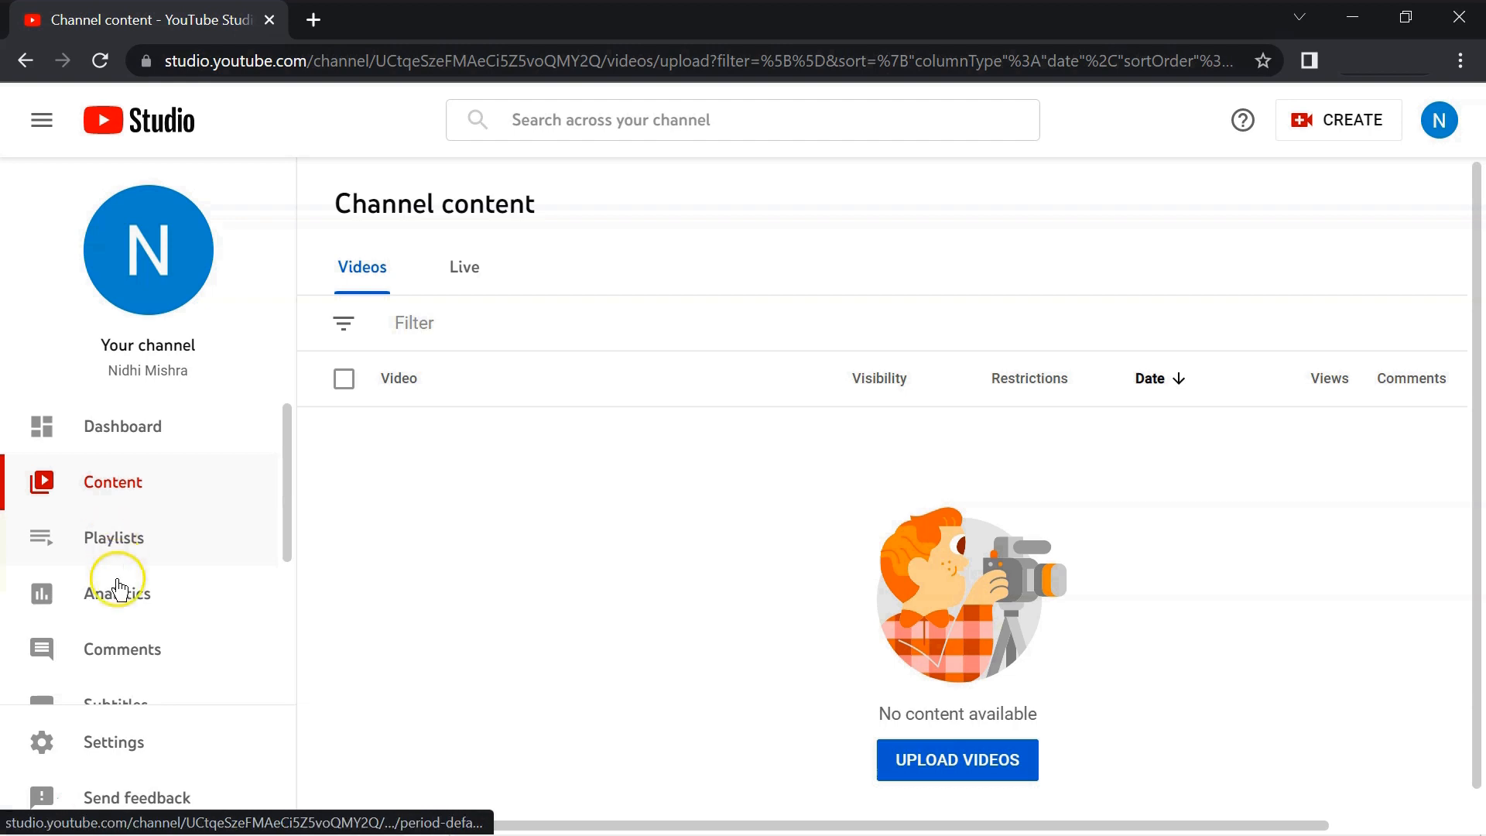
{"action": "left_click", "coordinate": [120, 603]}
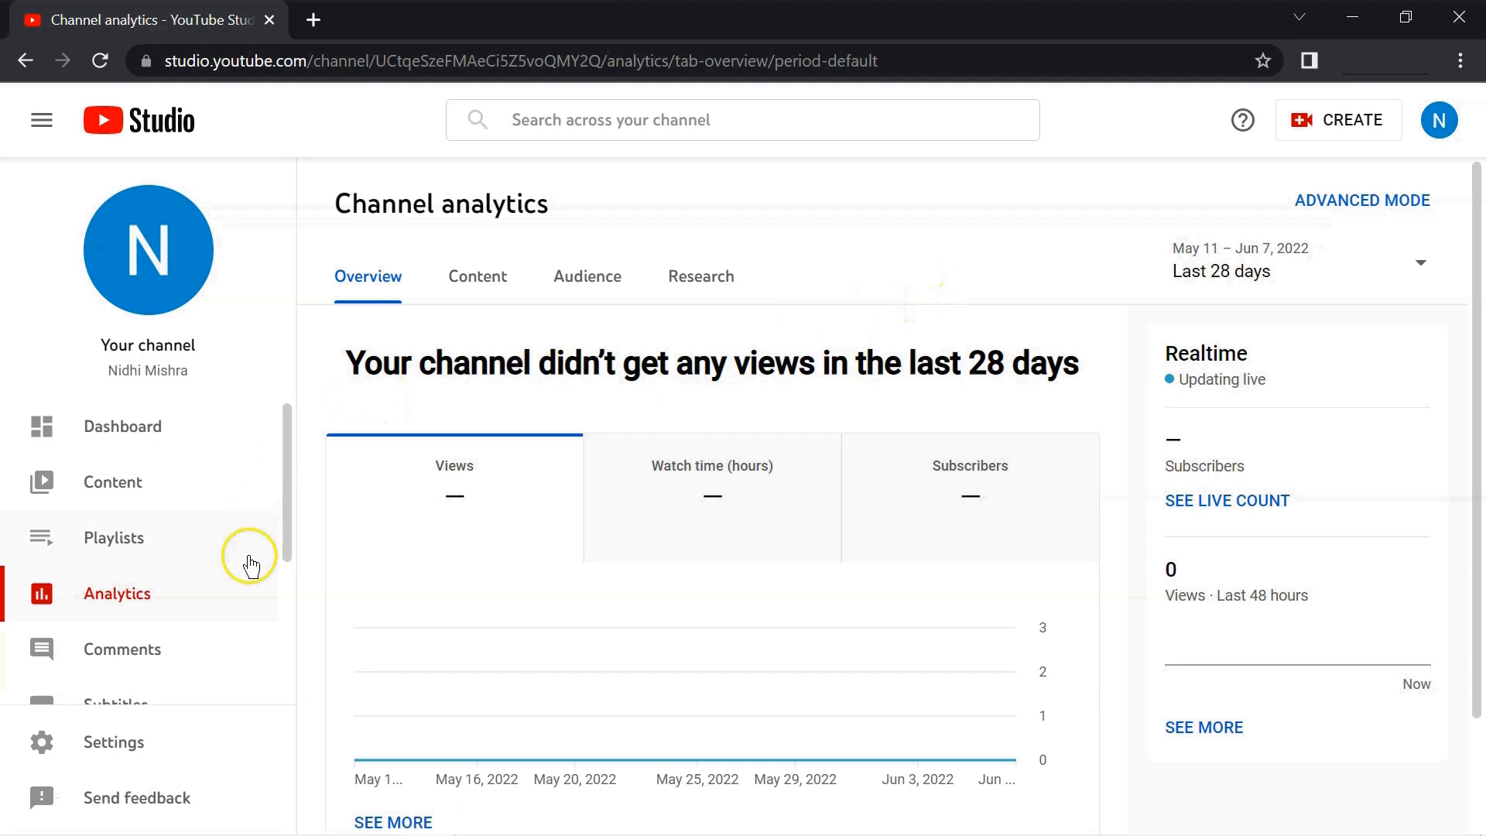
Step: Open the channel's comments and mentions and dismiss the tips about likely spam and comment filters
{"action": "left_click", "coordinate": [135, 655]}
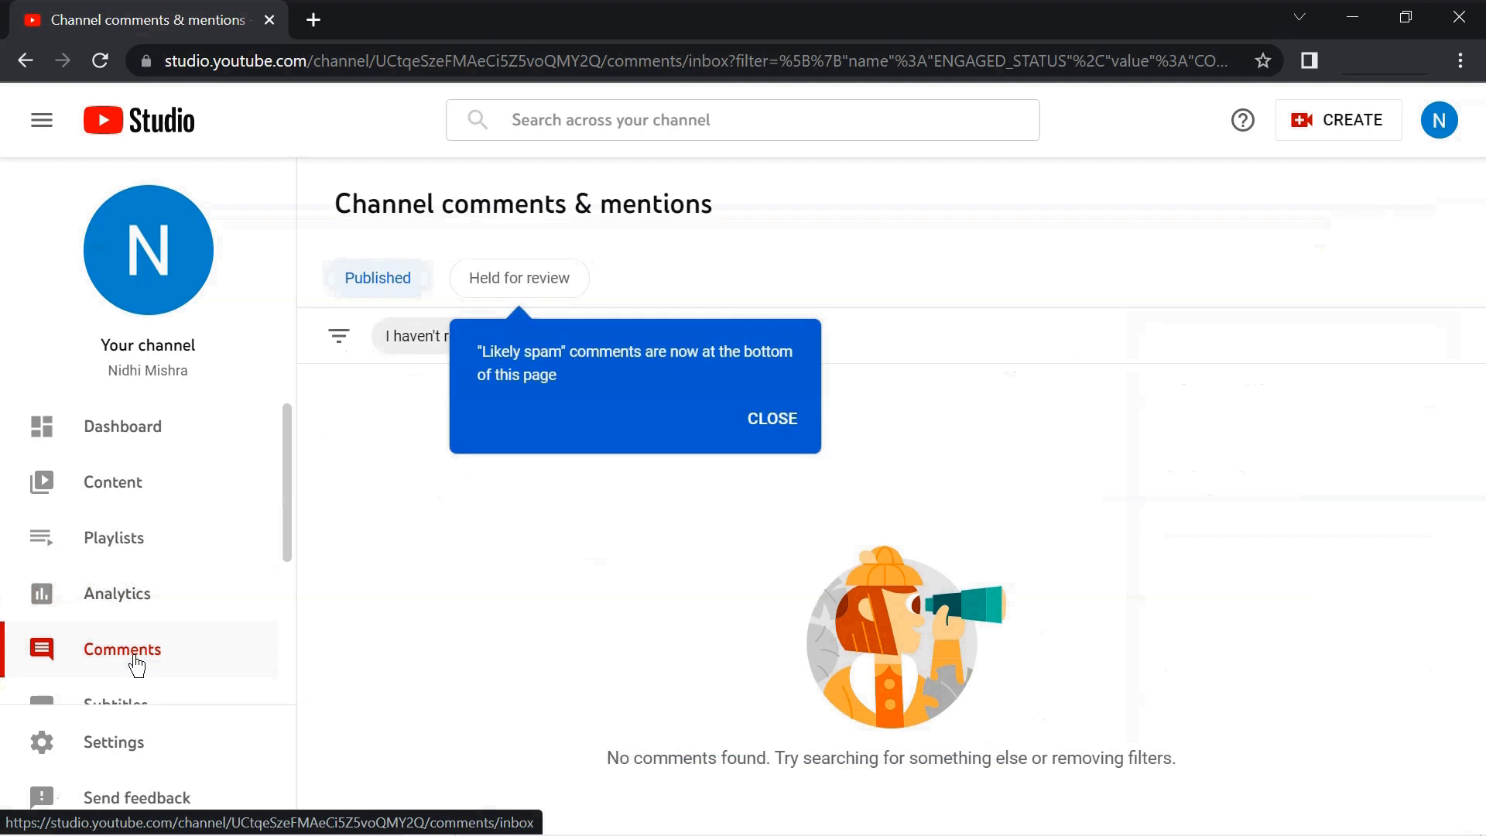
{"action": "left_click", "coordinate": [136, 658]}
{"action": "left_click", "coordinate": [797, 422]}
{"action": "left_click", "coordinate": [629, 537]}
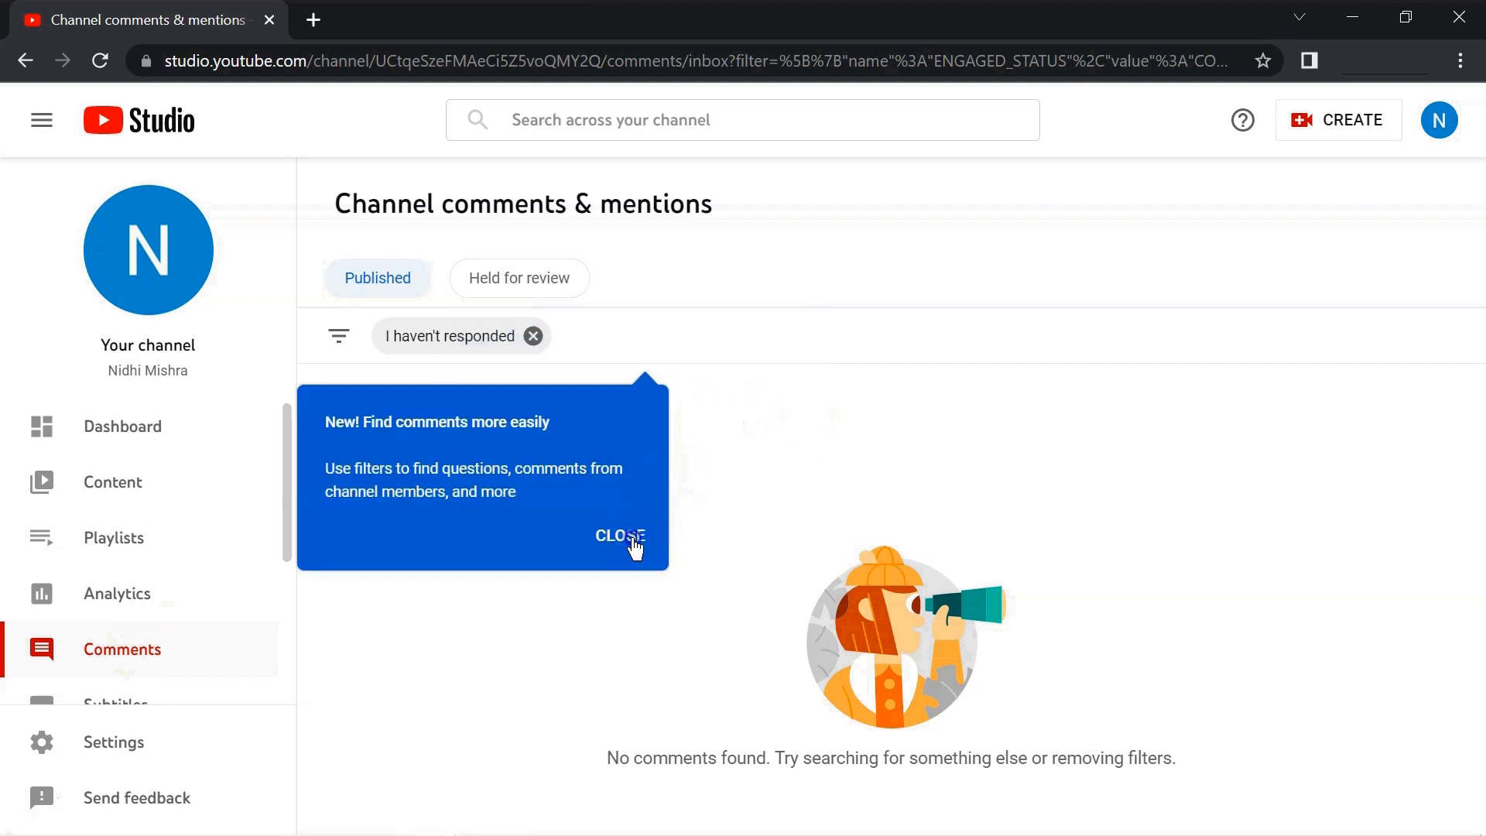
Step: Check the channel's copyright removal requests
{"action": "scroll", "coordinate": [193, 653], "scroll_direction": "down", "scroll_amount": 2}
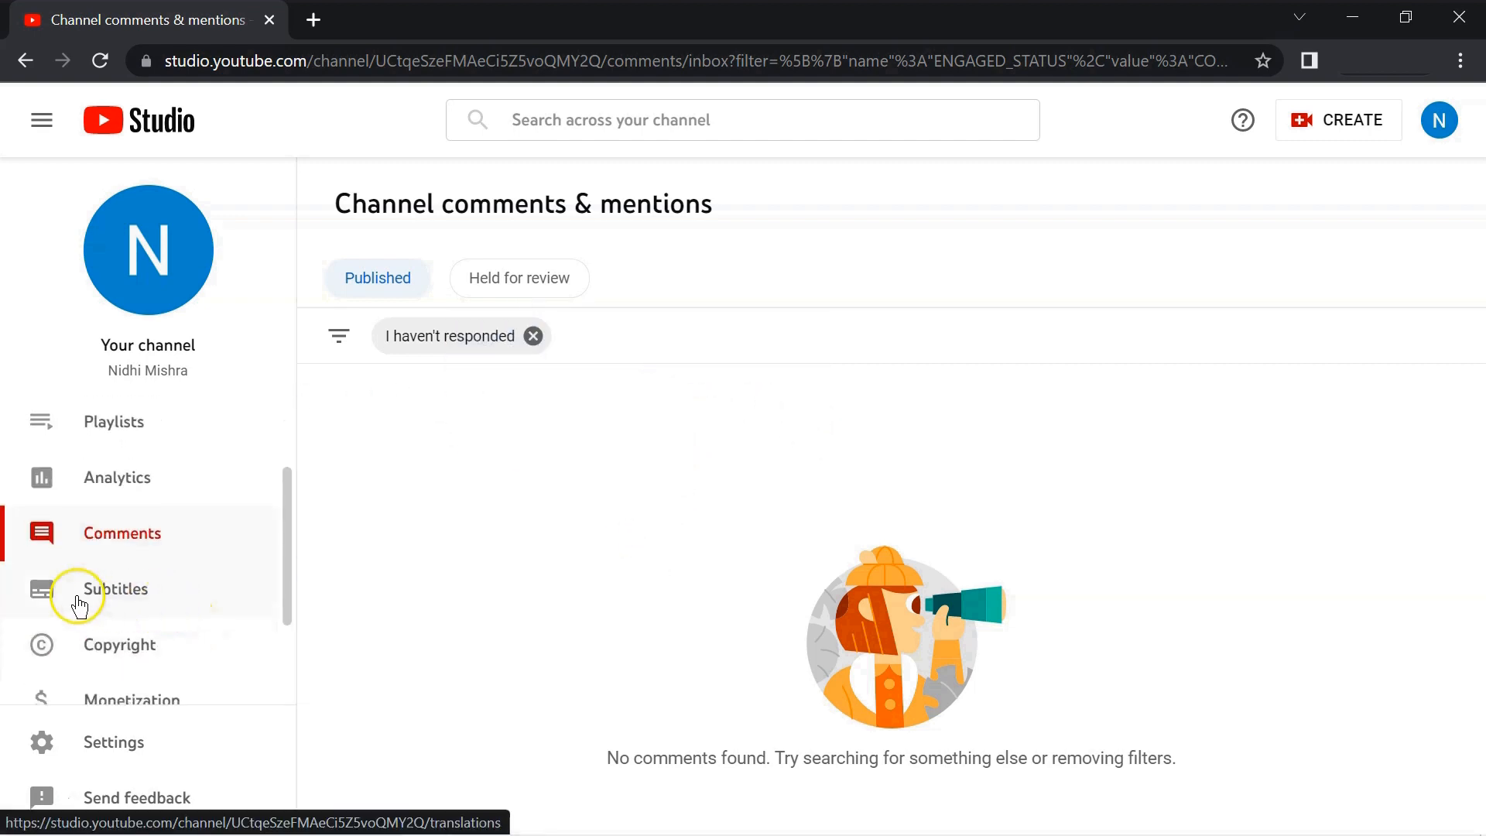
{"action": "scroll", "coordinate": [145, 606], "scroll_direction": "down", "scroll_amount": 2}
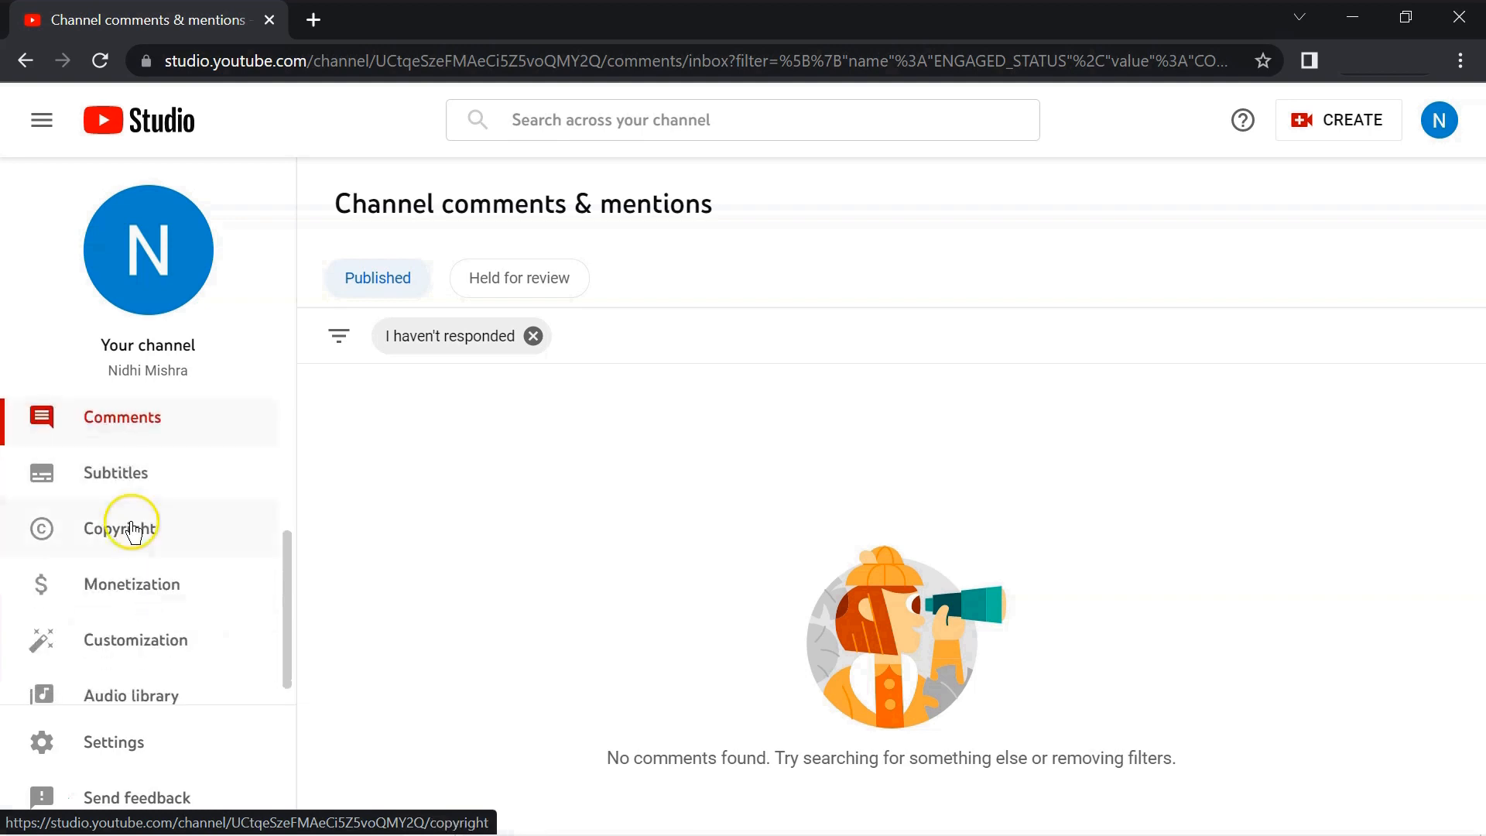
{"action": "left_click", "coordinate": [133, 531]}
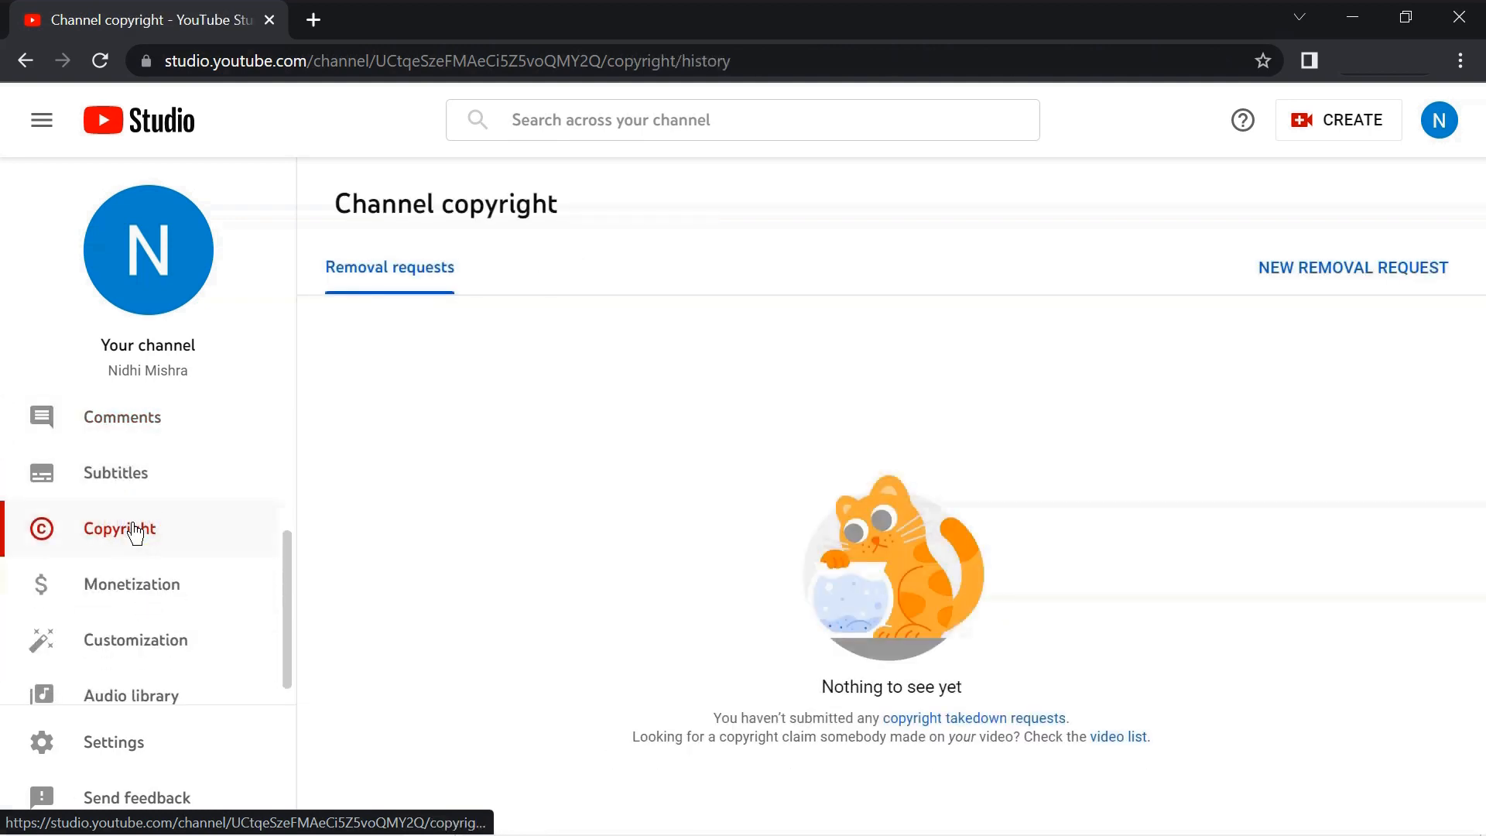
{"action": "left_click", "coordinate": [156, 534]}
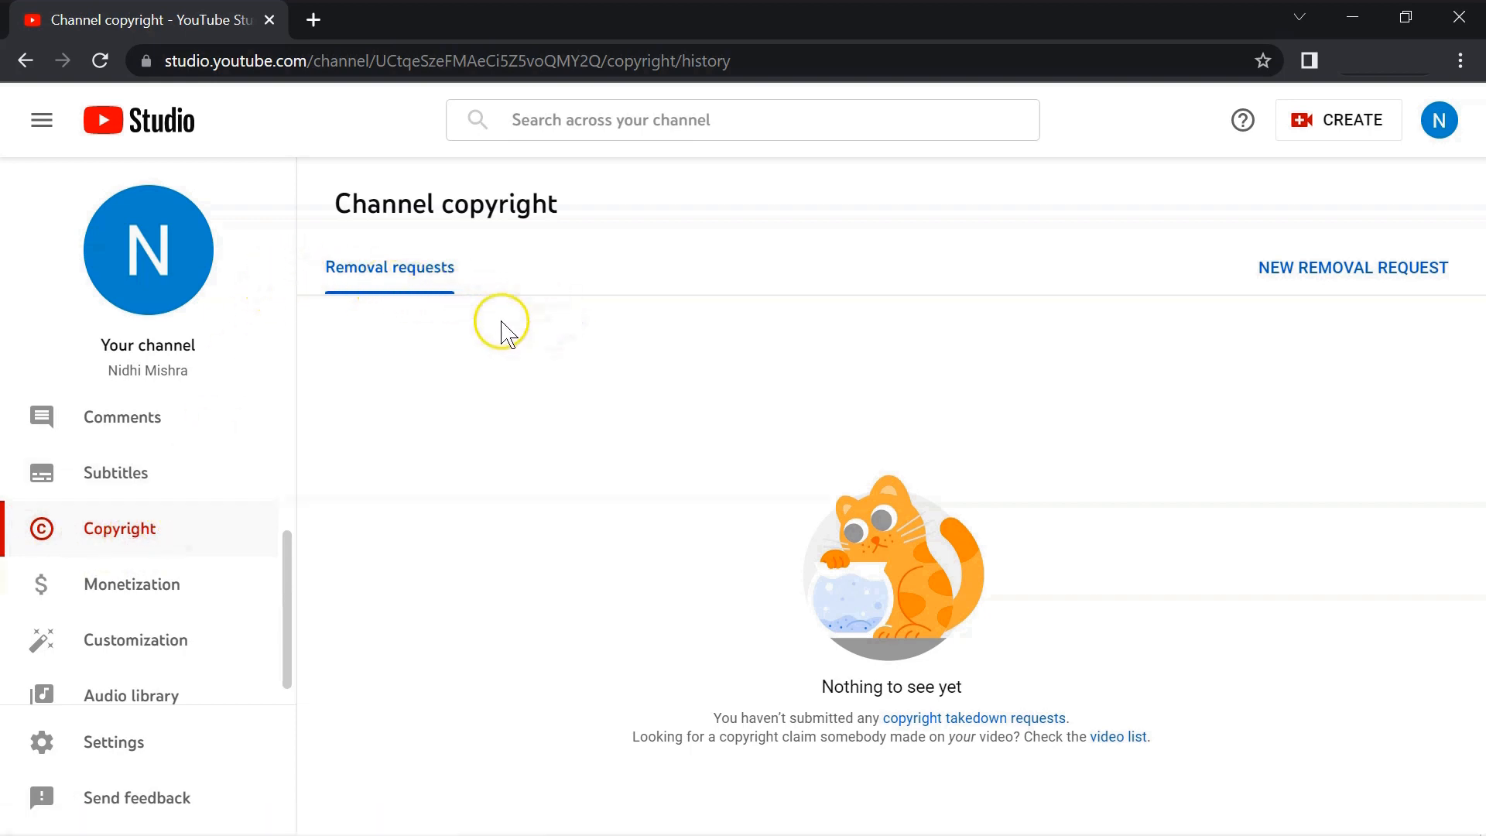
Step: Examine the YouTube Partner Program criteria for monetization and revisit the channel's layout customization
{"action": "left_click", "coordinate": [152, 587]}
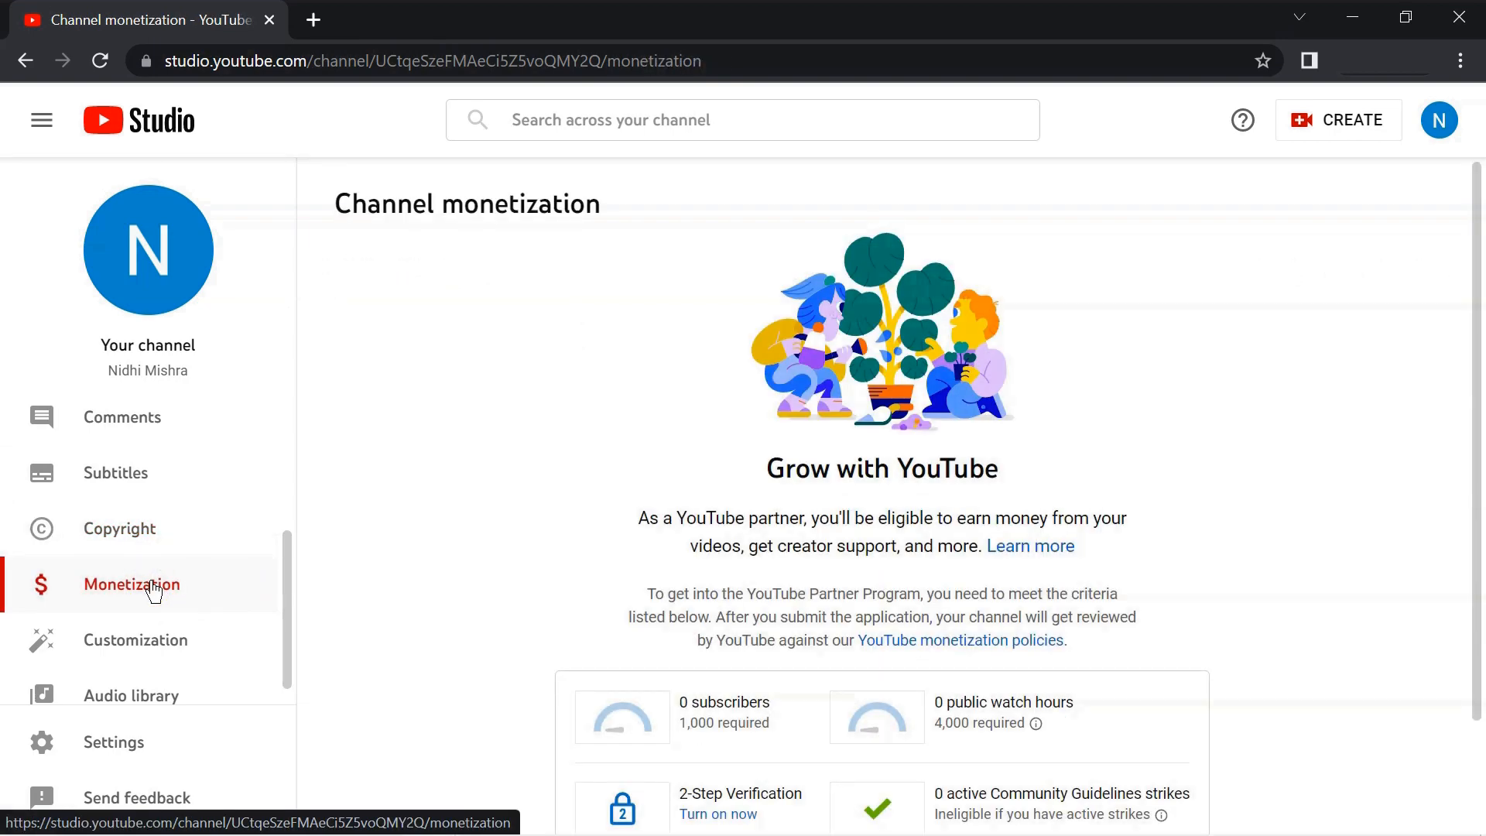
{"action": "scroll", "coordinate": [823, 639], "scroll_direction": "down", "scroll_amount": 3}
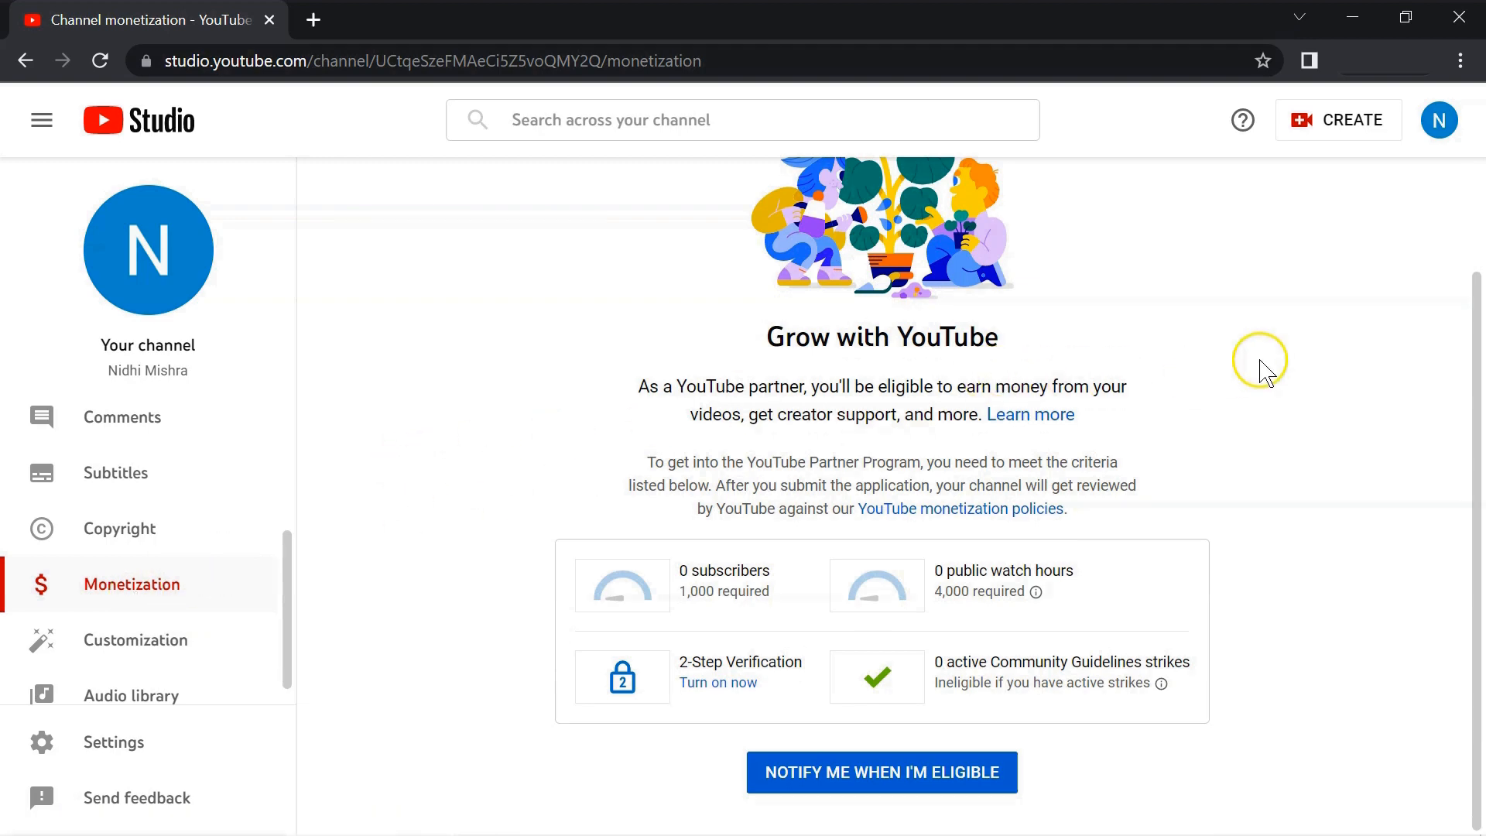
{"action": "left_click", "coordinate": [111, 639]}
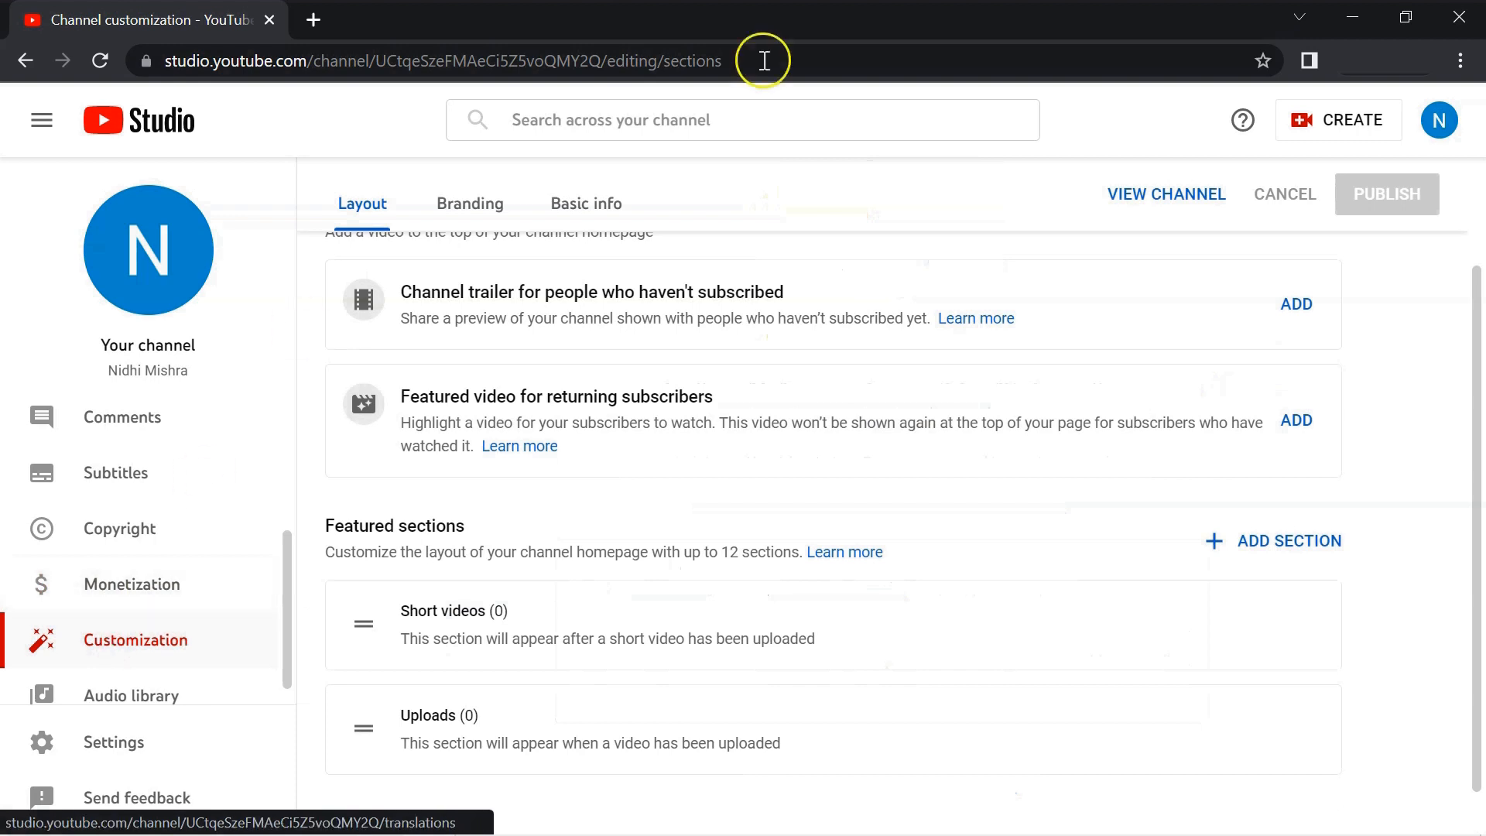
{"action": "scroll", "coordinate": [936, 604], "scroll_direction": "up", "scroll_amount": 3}
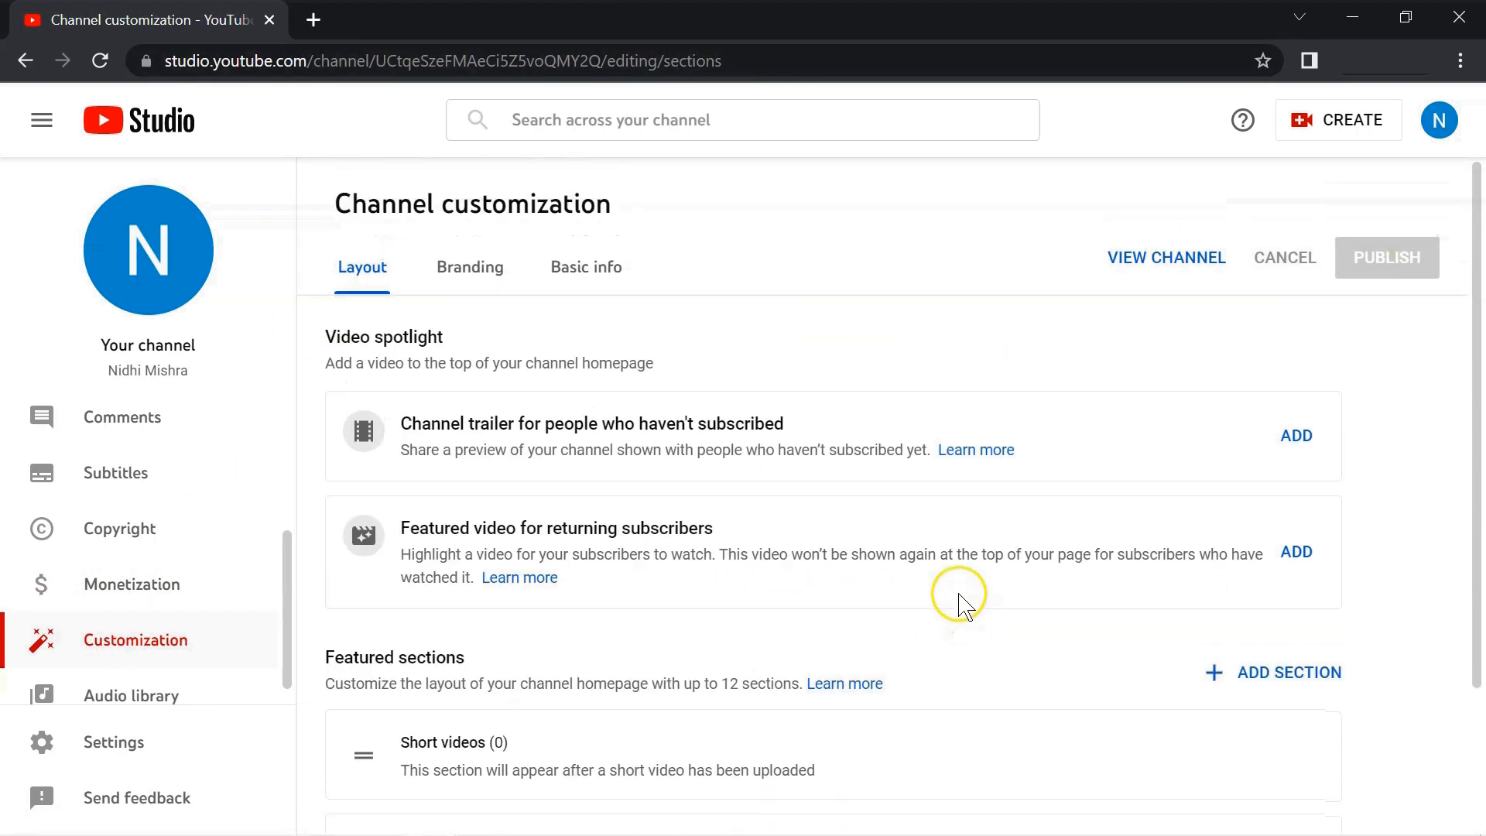
Step: Browse the music tracks in the audio library, dismissing the satisfaction survey
{"action": "left_click", "coordinate": [141, 686]}
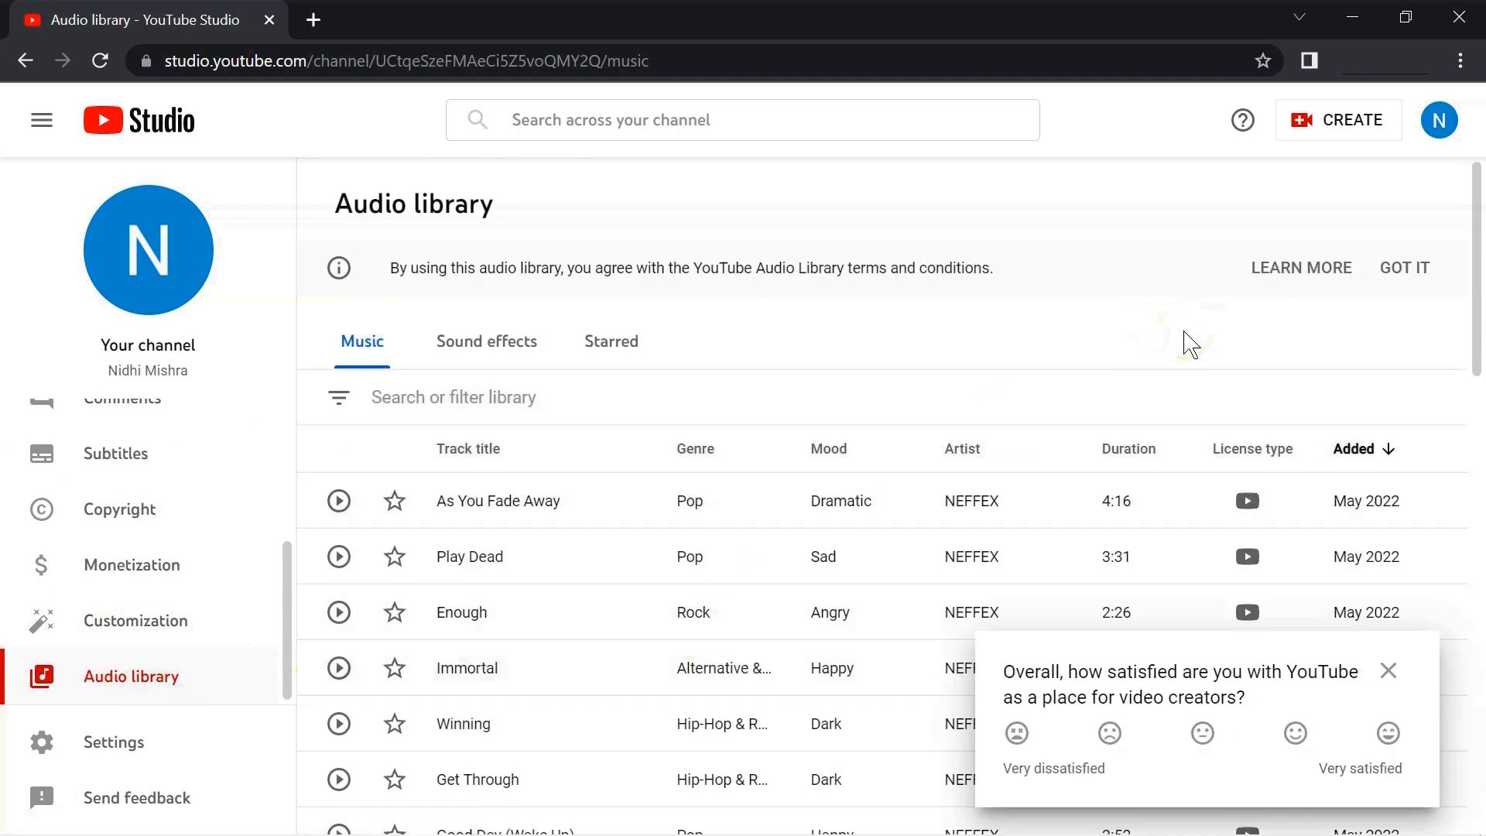
{"action": "left_click", "coordinate": [1393, 677]}
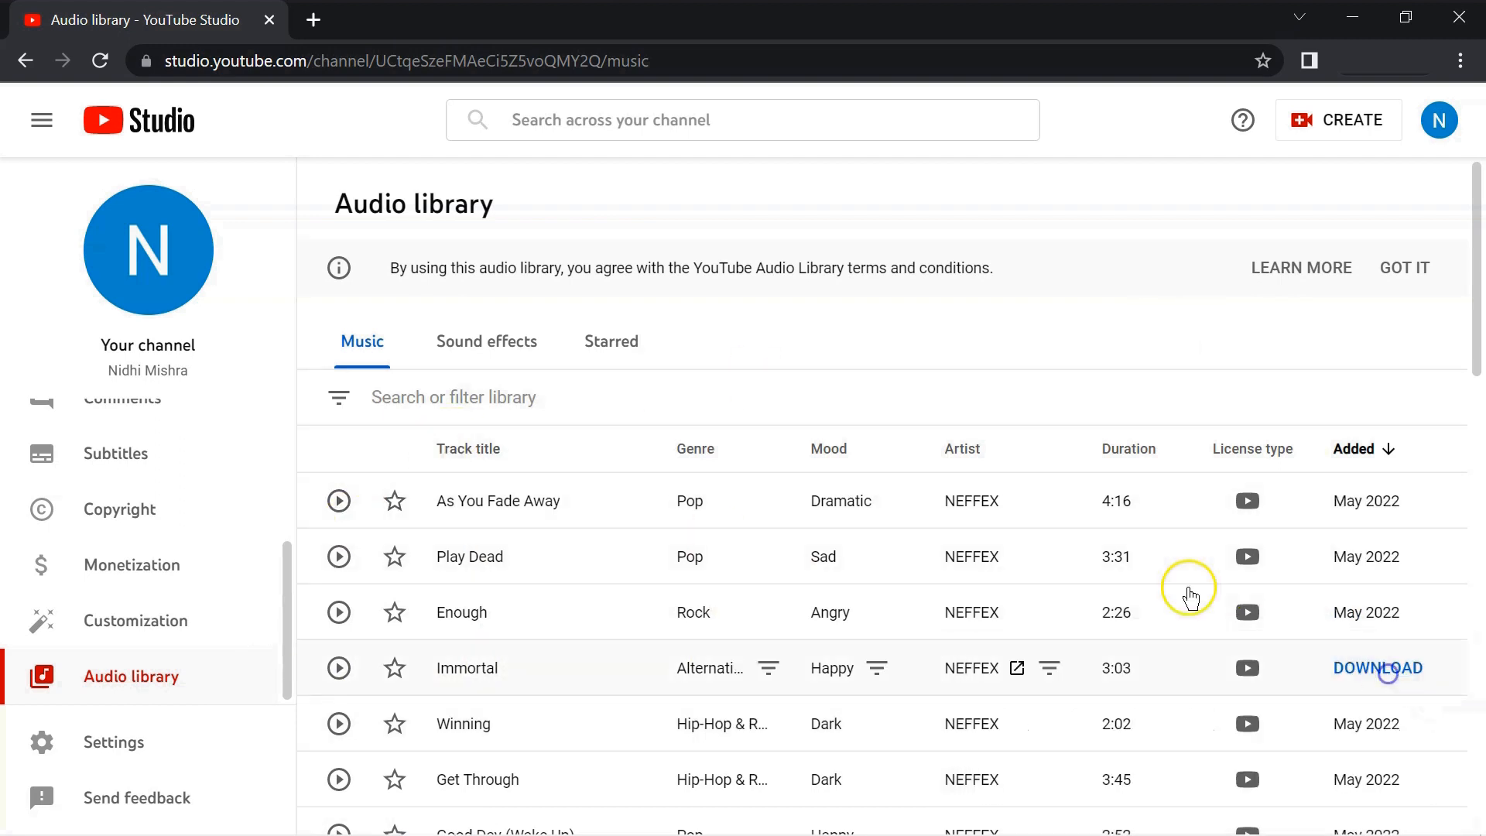
{"action": "scroll", "coordinate": [534, 491], "scroll_direction": "down", "scroll_amount": 5}
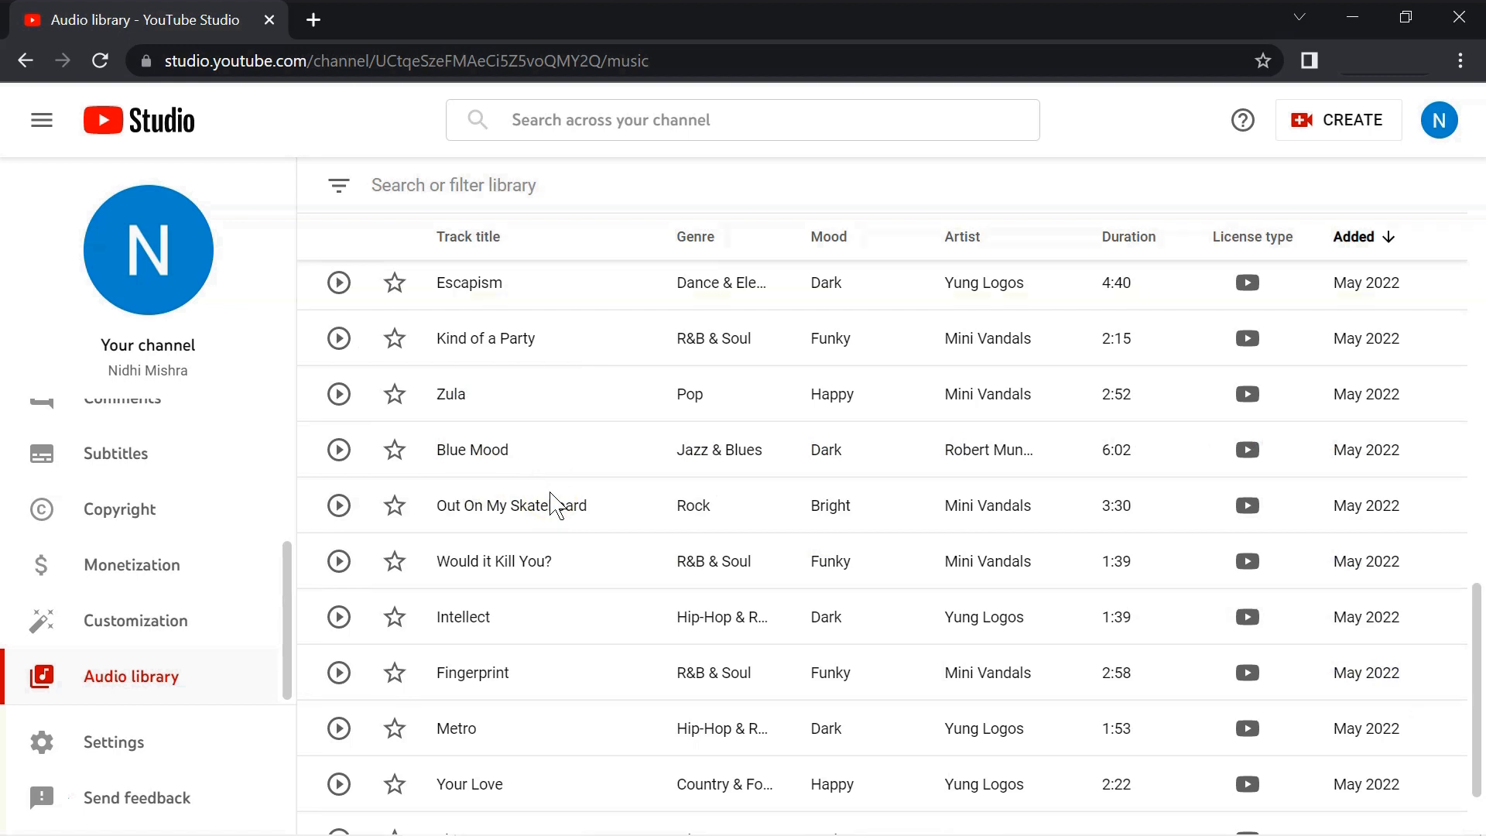
{"action": "scroll", "coordinate": [556, 504], "scroll_direction": "down", "scroll_amount": 1}
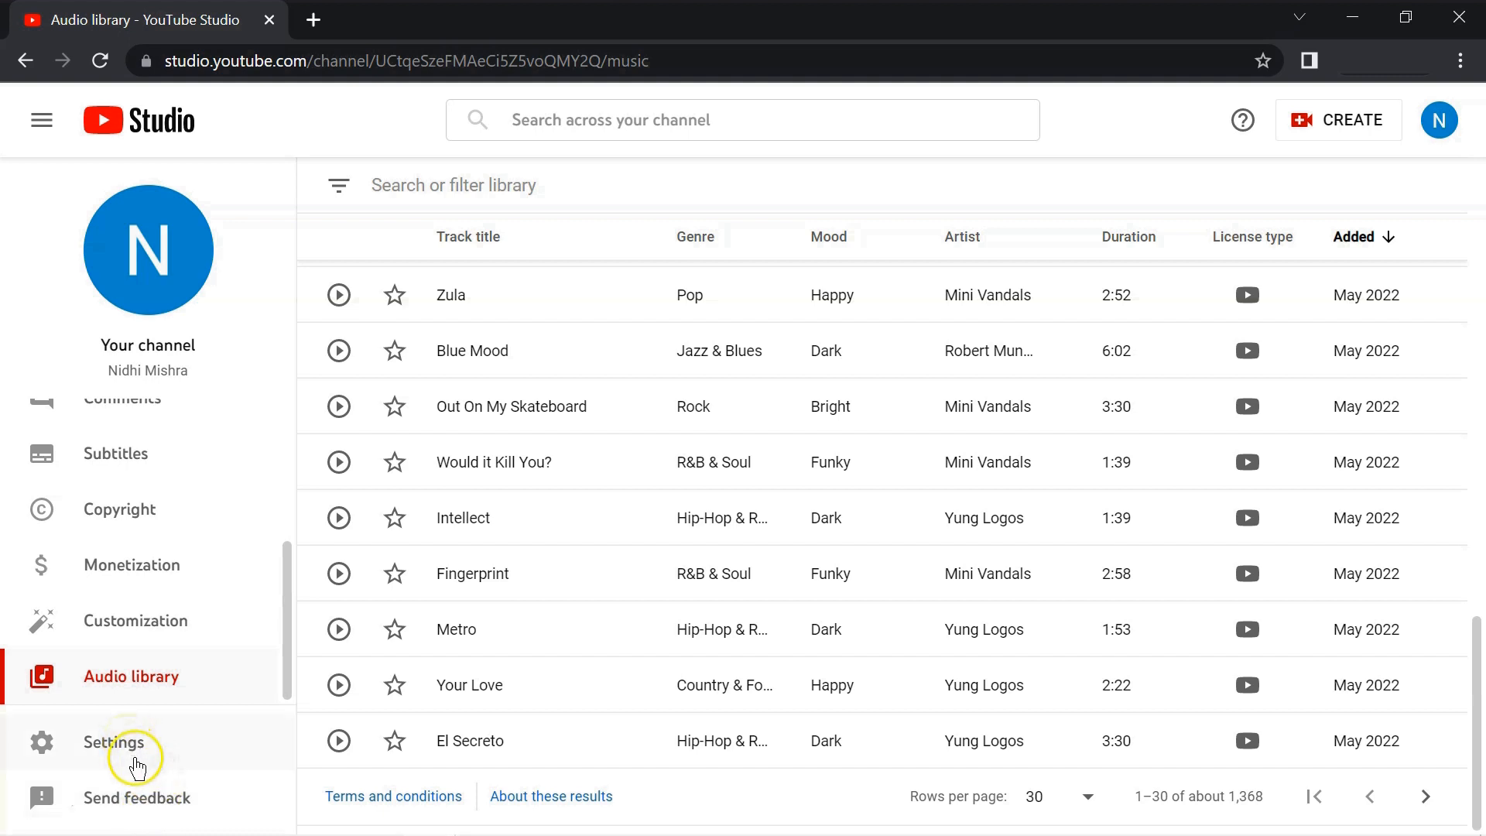
Step: Open the form for sending feedback
{"action": "left_click", "coordinate": [157, 801]}
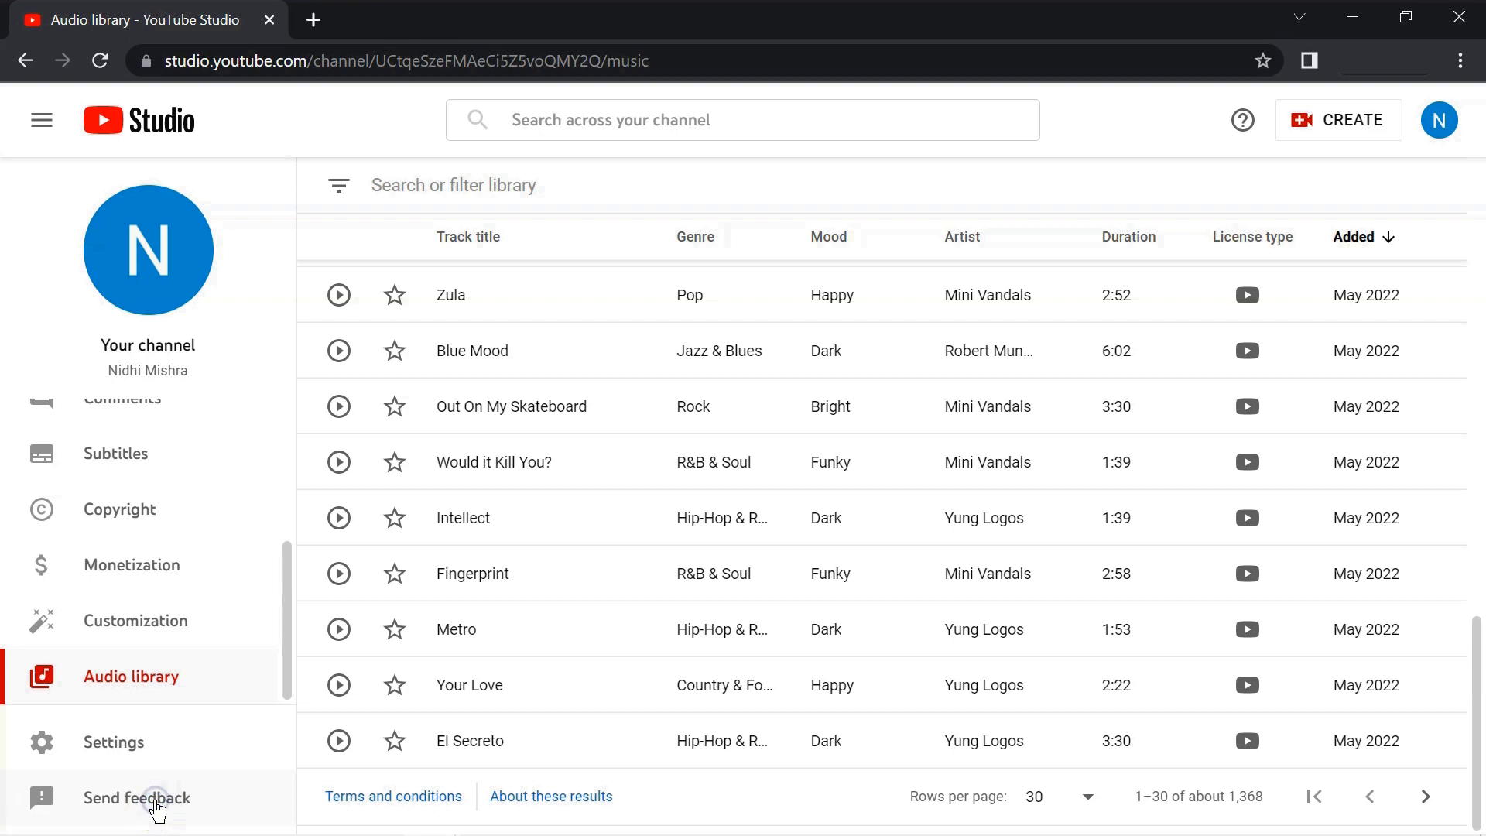